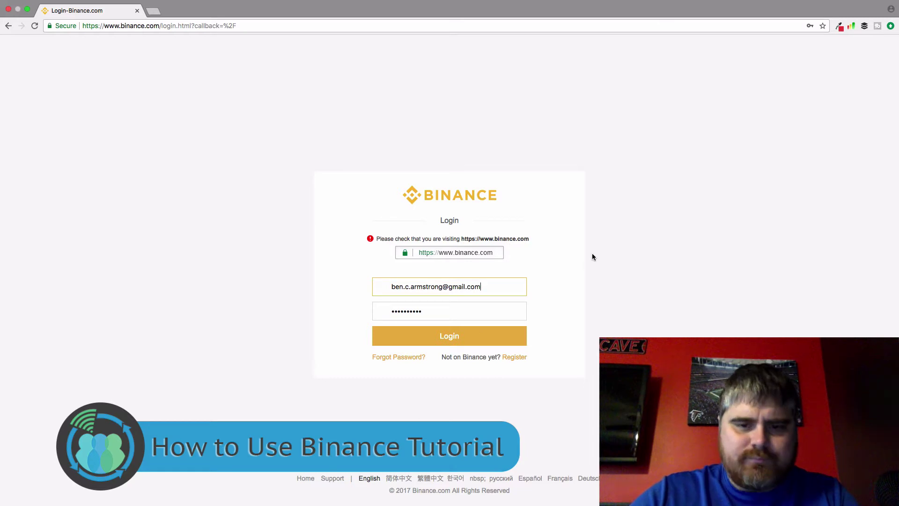
Submit the login, solve the slider puzzle, decline saving the password, and enter the authenticator code.
left_click(454, 334)
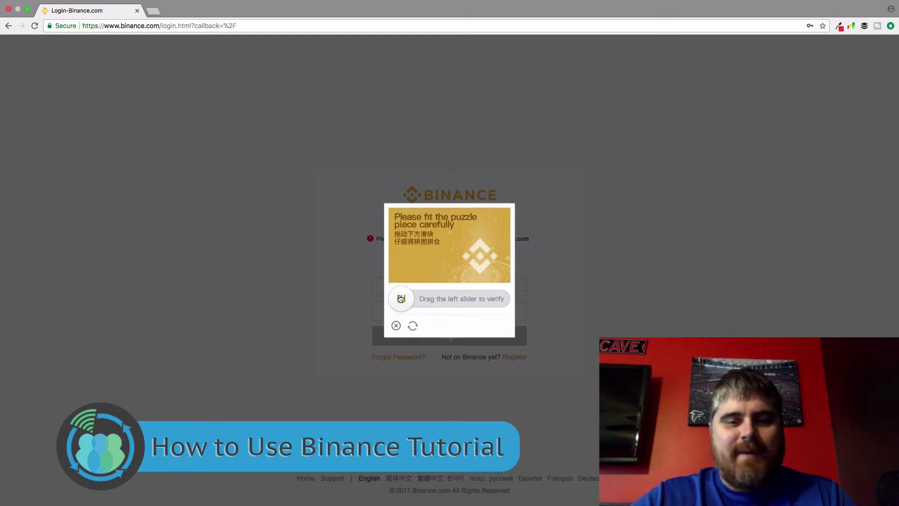
left_click_drag(401, 298, 473, 313)
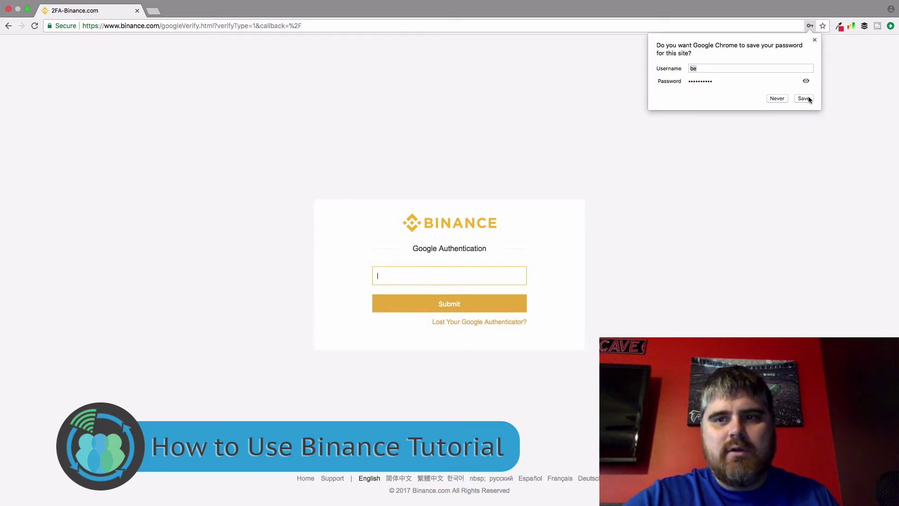
left_click(783, 99)
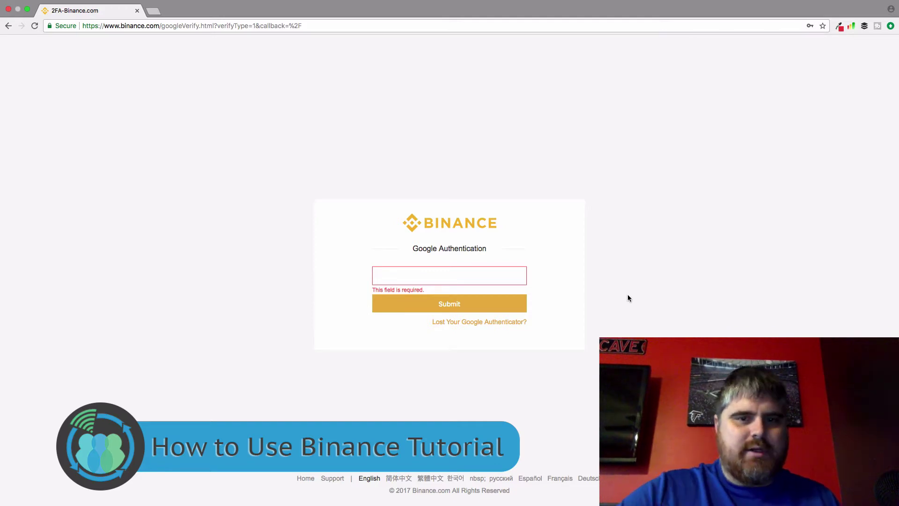
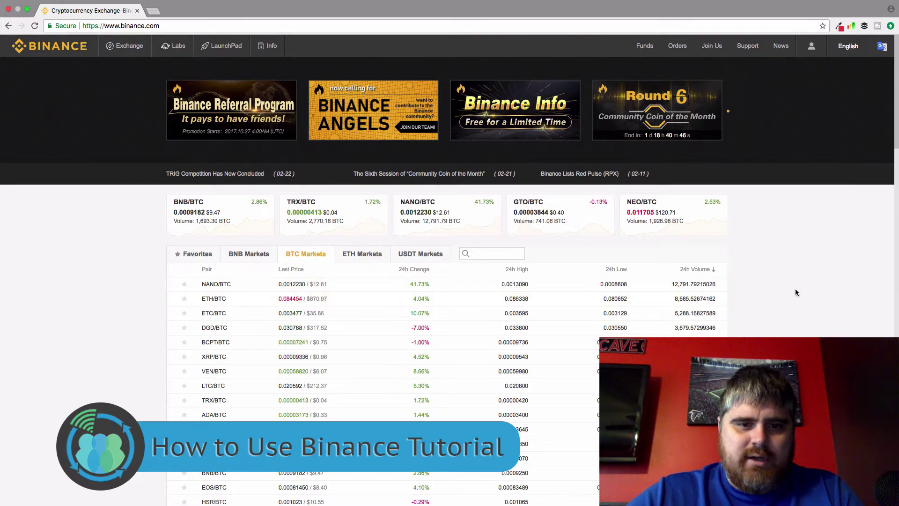
Sort the BTC markets table by Last Price, then 24h Change, then 24h Volume, highest first.
left_click(294, 269)
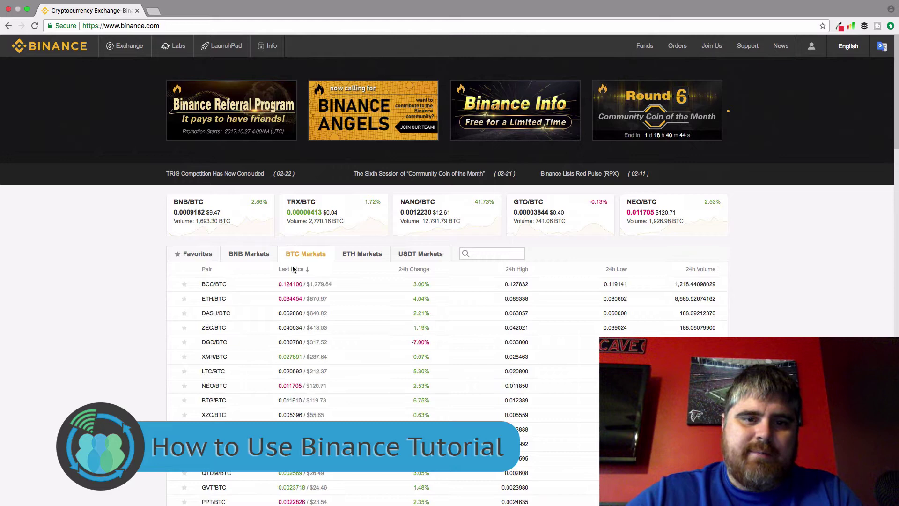
left_click(412, 270)
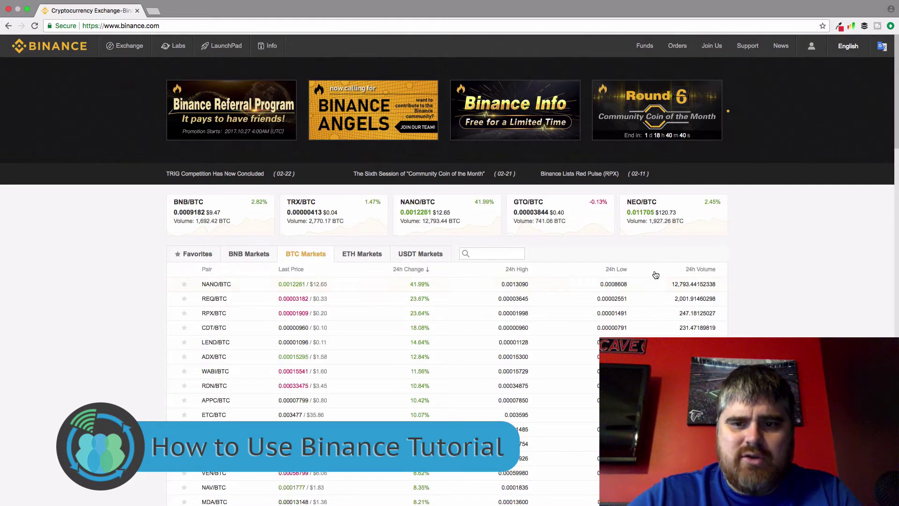
left_click(702, 269)
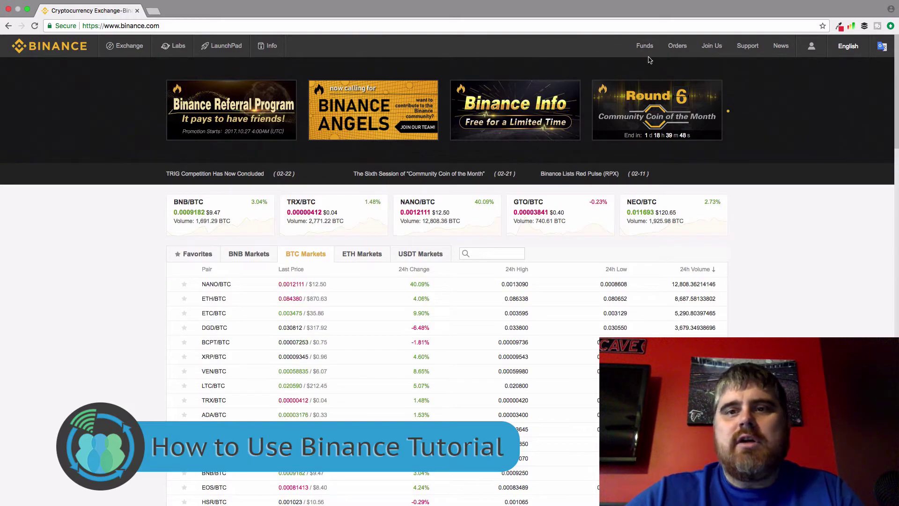
Visit the Deposits page and then the Withdrawals page from the Funds menu.
mouse_move(645, 45)
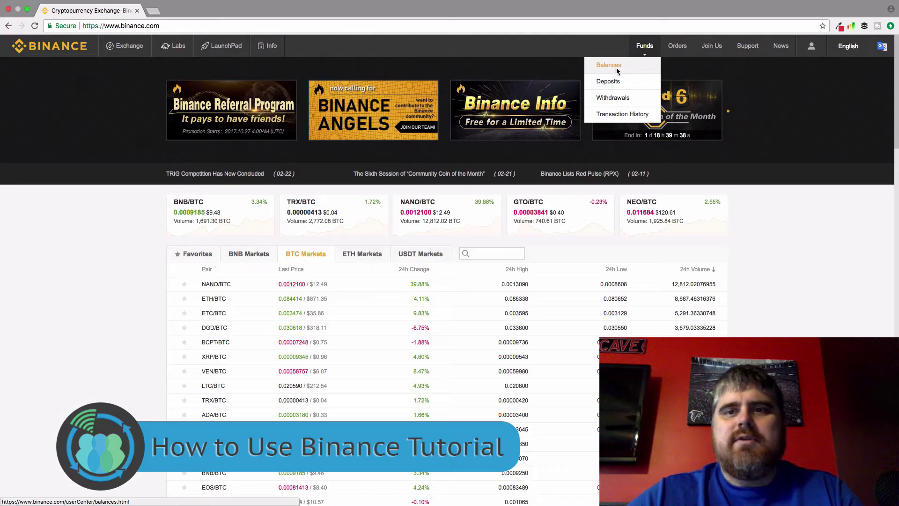
left_click(616, 81)
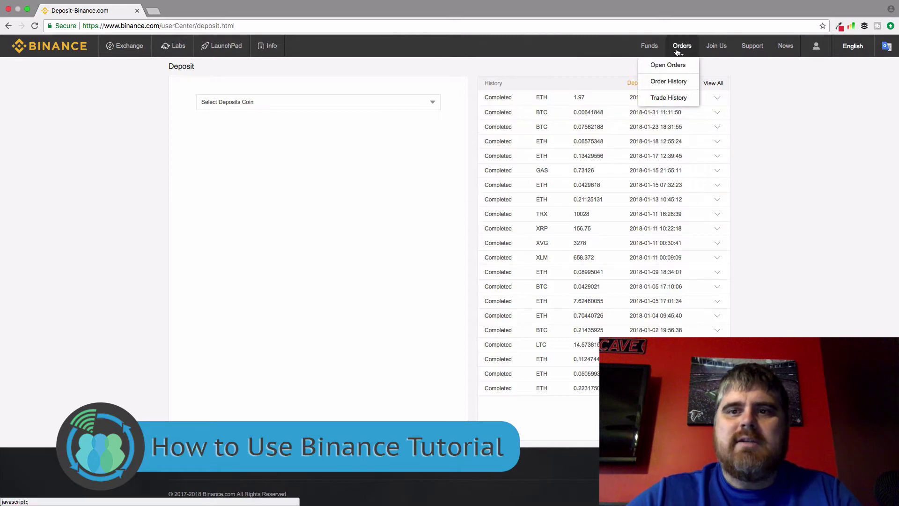
mouse_move(650, 46)
left_click(617, 97)
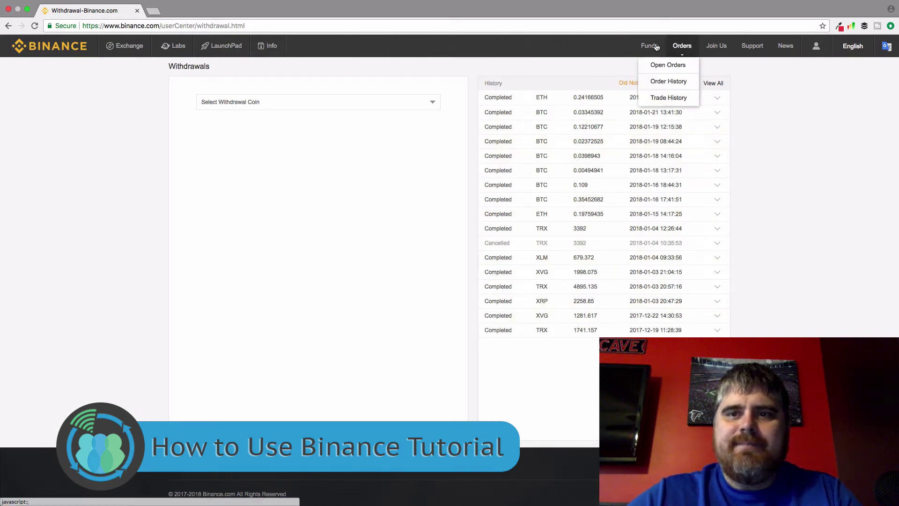
Open Funds > Transaction History to list past deposits, dismissing the chat notification.
mouse_move(644, 44)
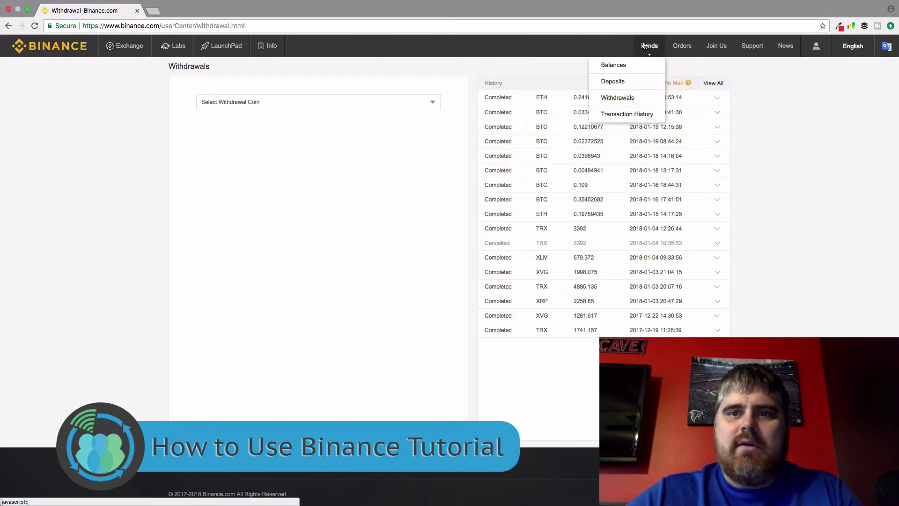
left_click(632, 115)
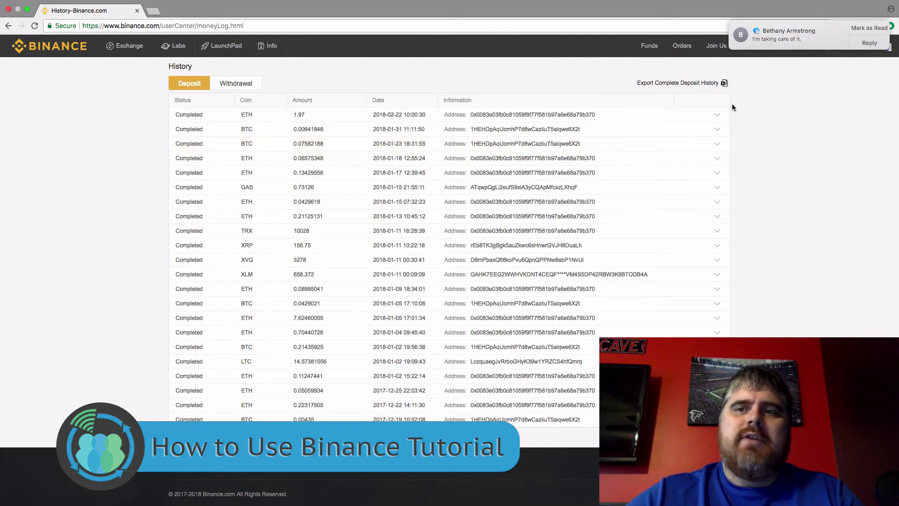
left_click(872, 29)
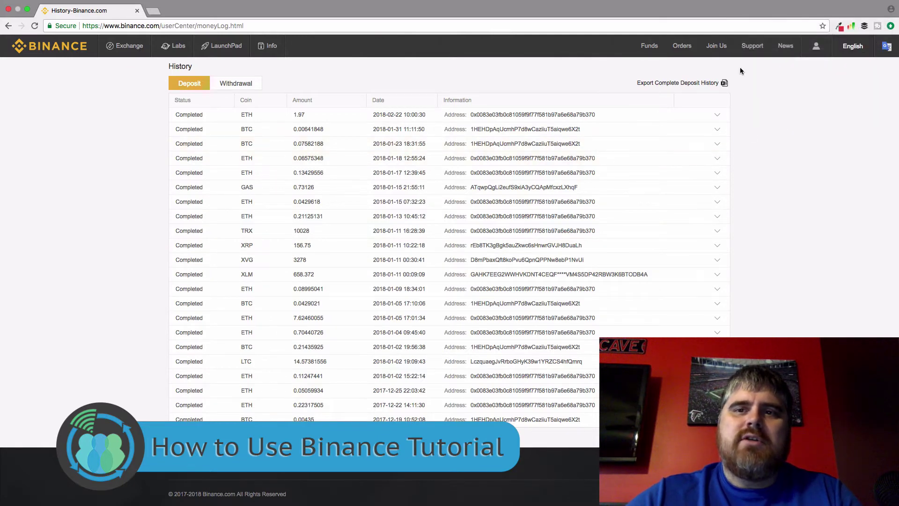
mouse_move(639, 49)
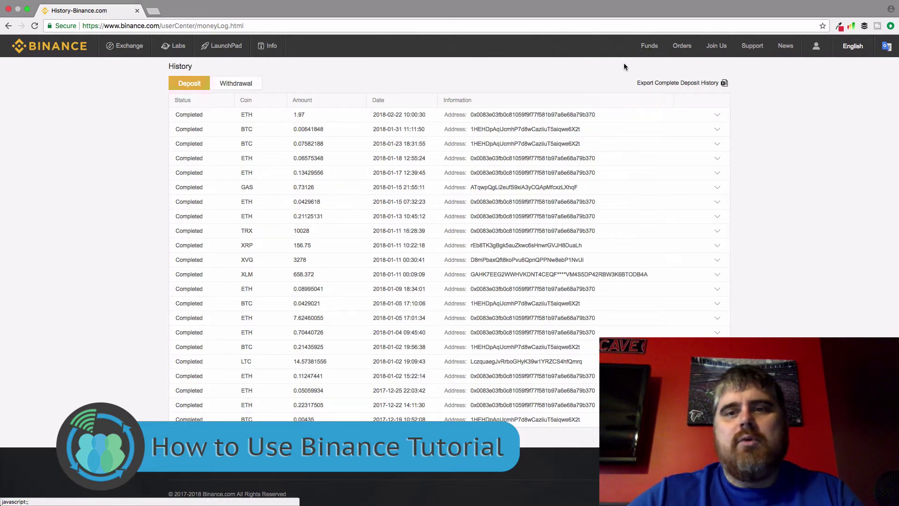
Open Funds > Balances to see each coin's total, available and in-order amounts.
left_click(638, 64)
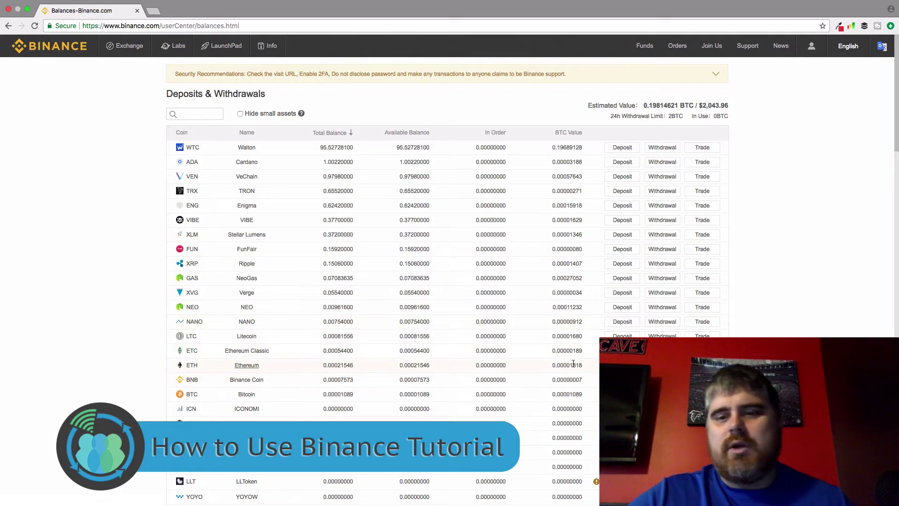
left_click(622, 365)
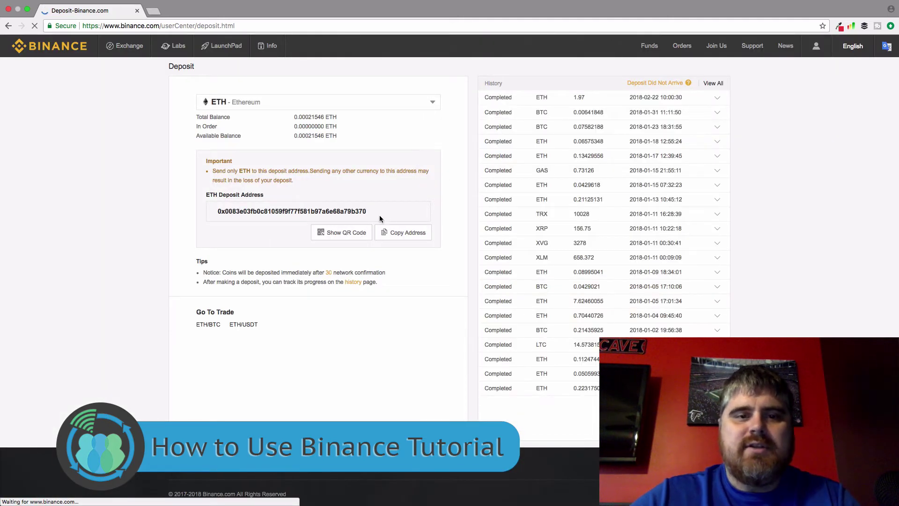
left_click_drag(387, 210, 188, 209)
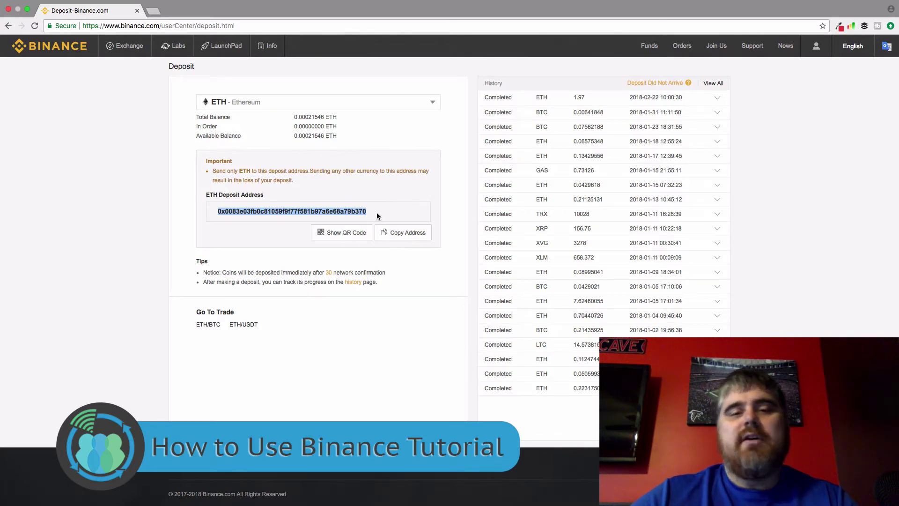
left_click(8, 26)
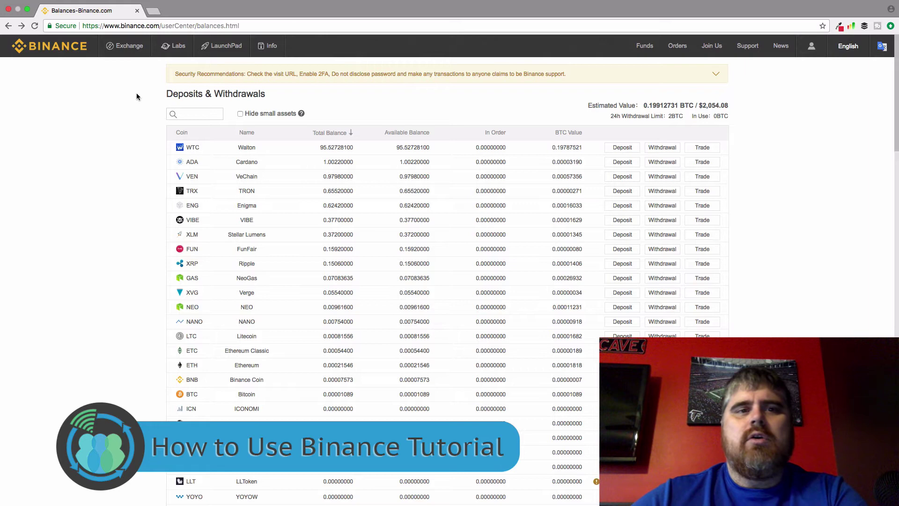
Choose Exchange > Basic to show the XRP/BTC chart, order book and order forms.
mouse_move(138, 54)
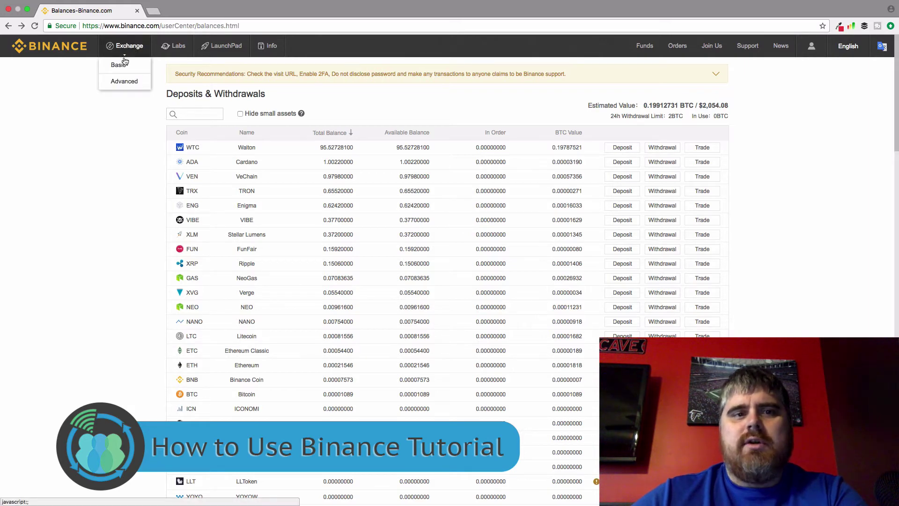
left_click(121, 67)
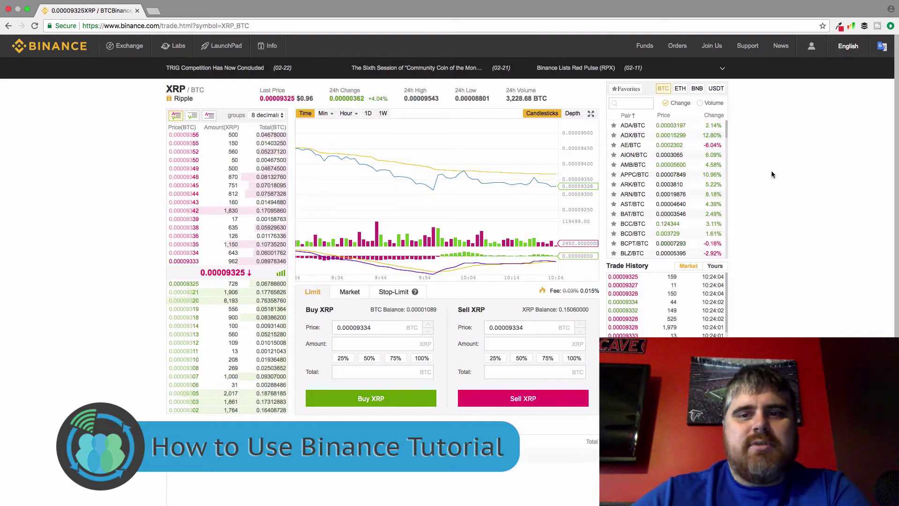
Search the pair list for 'trx' and open the TRX/BTC market.
left_click(627, 103)
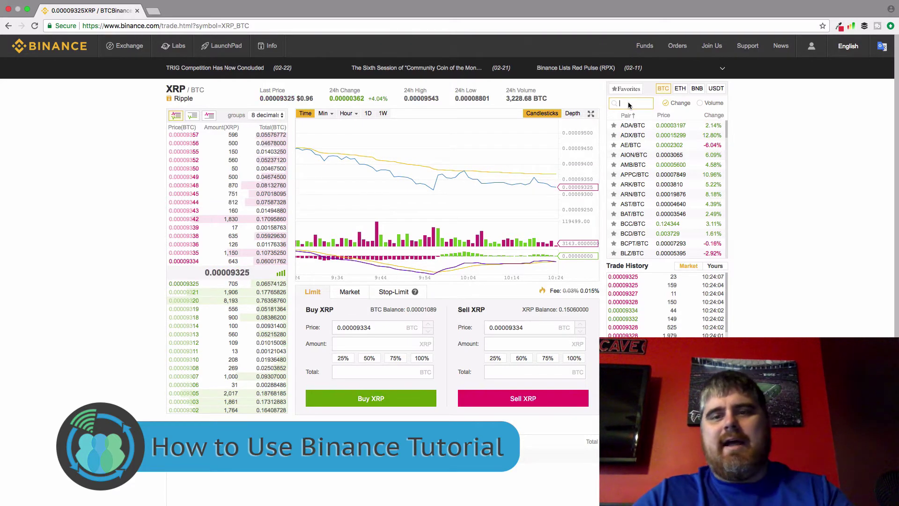
type("trx")
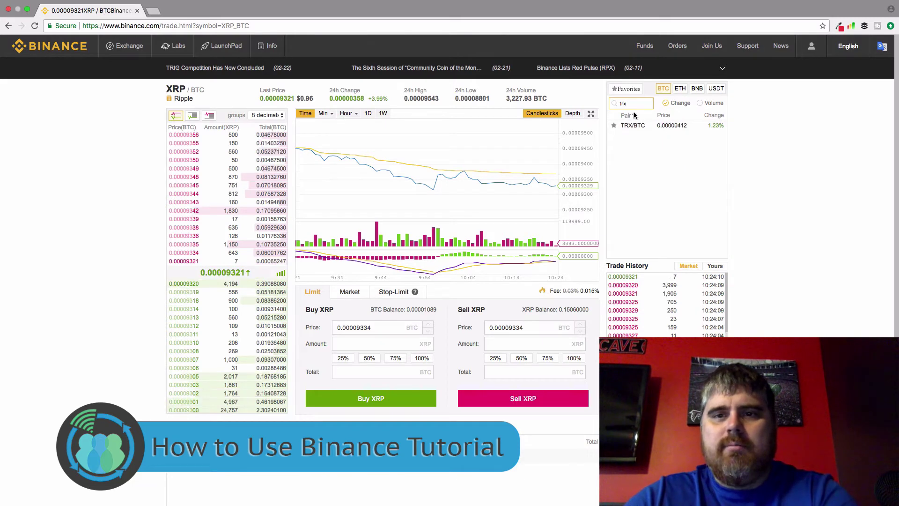
left_click(632, 126)
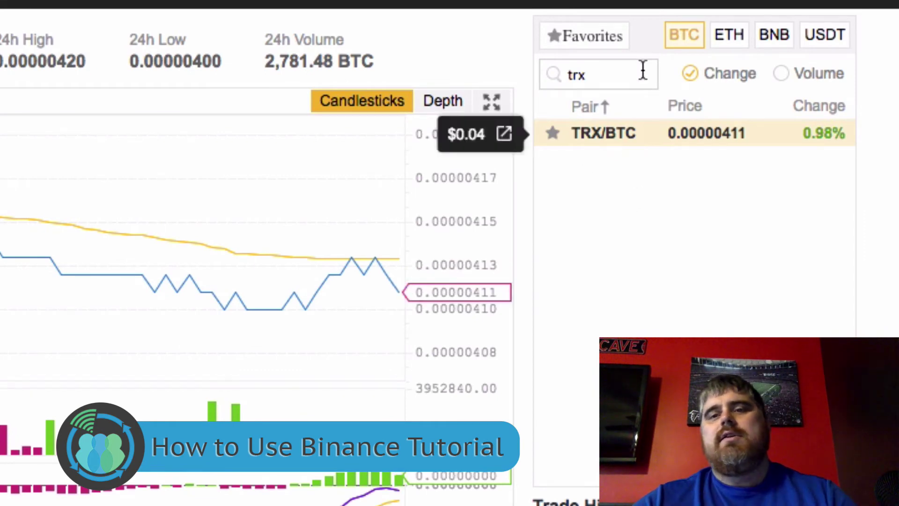
Clear the 'trx' search so all BTC pairs are listed again.
left_click_drag(642, 70, 530, 74)
key("BackSpace")
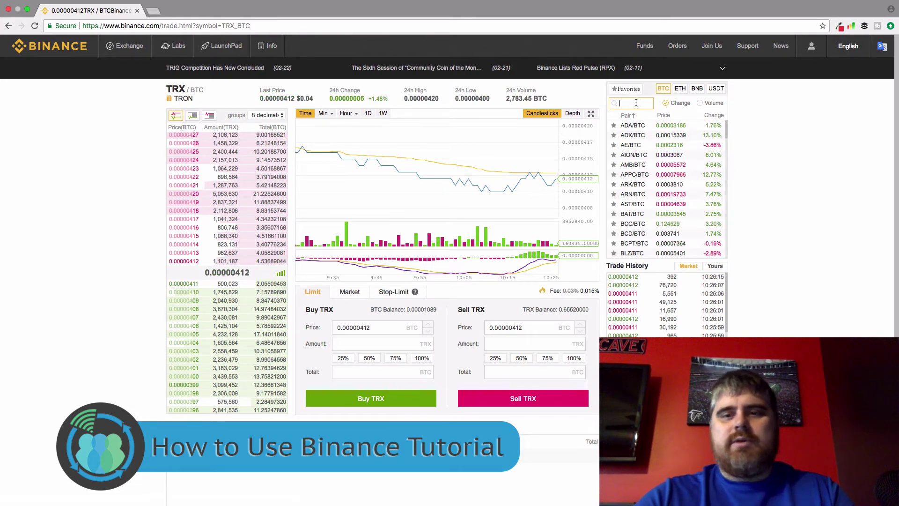
Search 'neo', switch to ETH pairs, and open the NEO/ETH market.
type("neo")
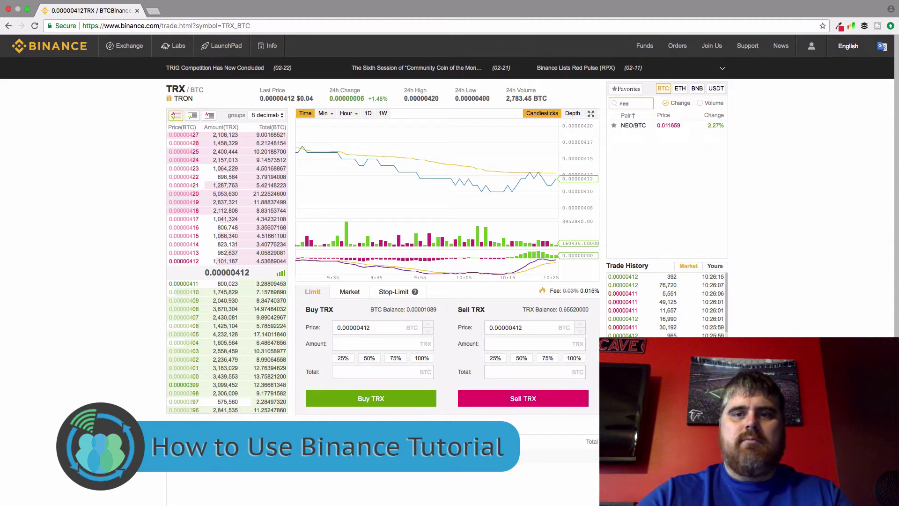
left_click(681, 90)
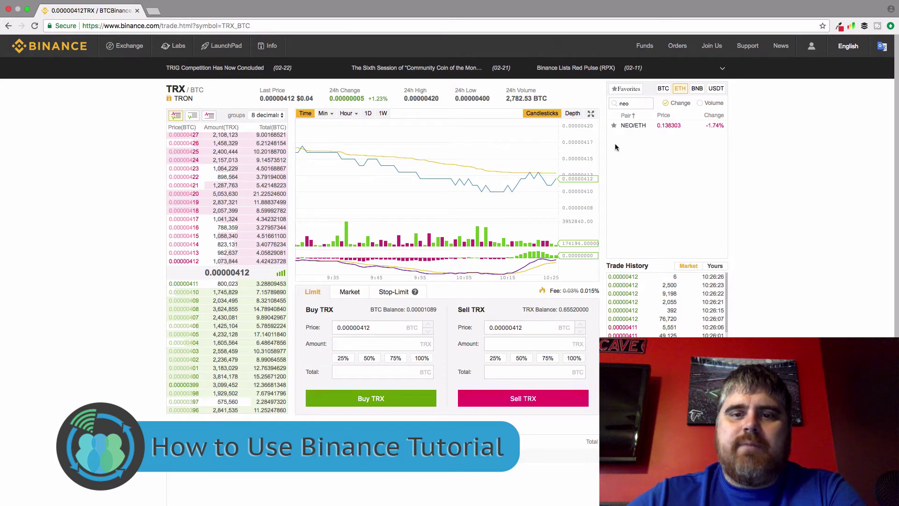
mouse_move(640, 128)
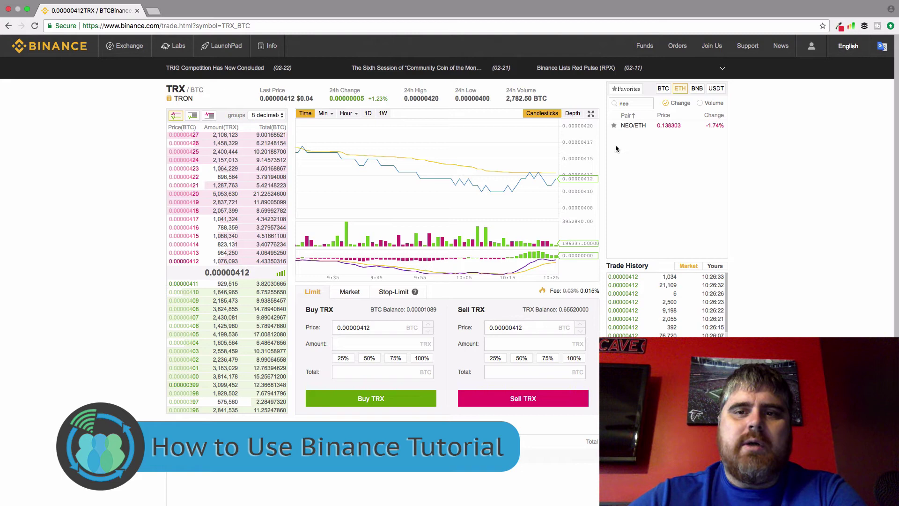
left_click(639, 126)
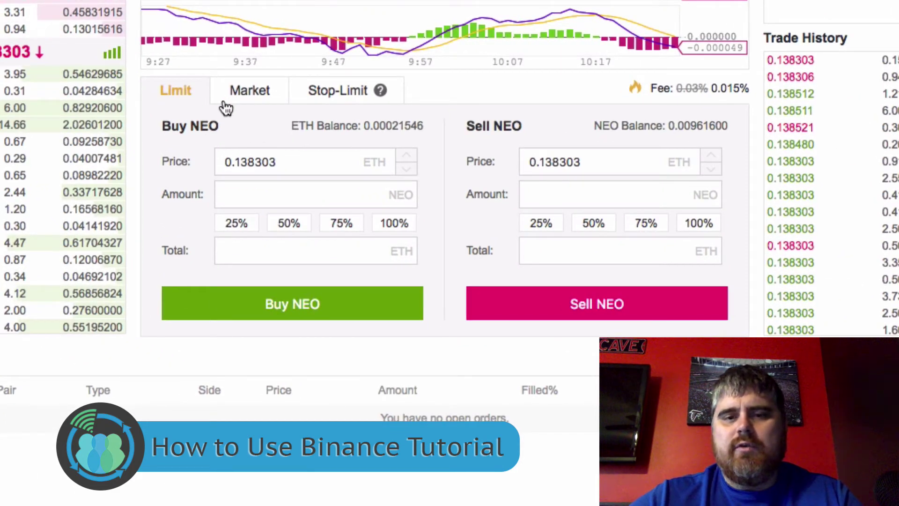
left_click(354, 90)
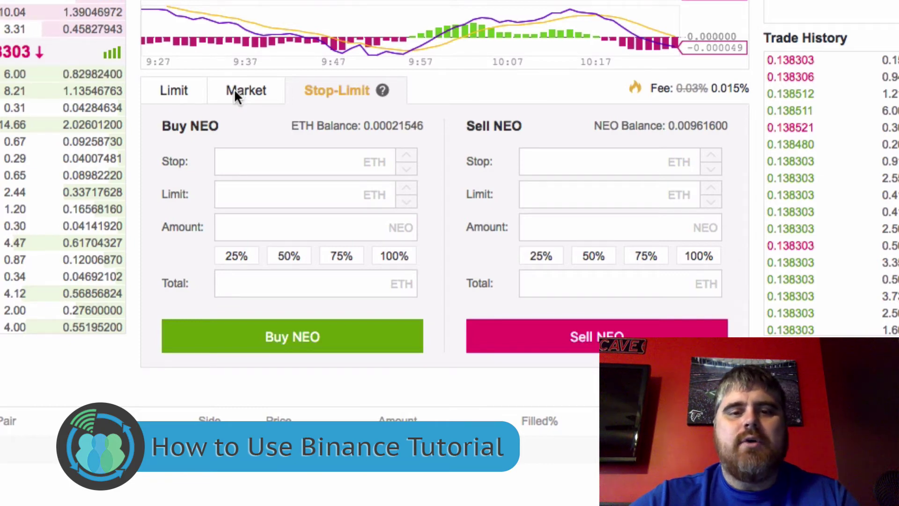
left_click(166, 89)
left_click(252, 90)
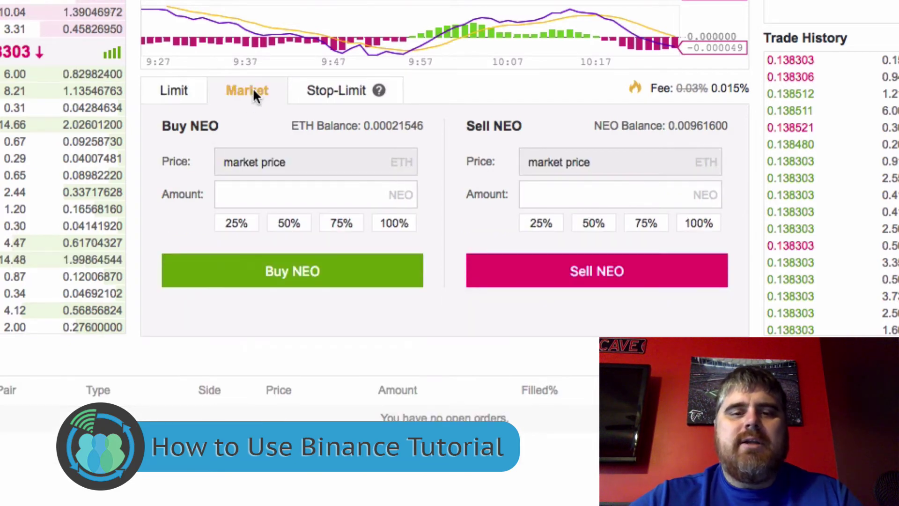
left_click(187, 88)
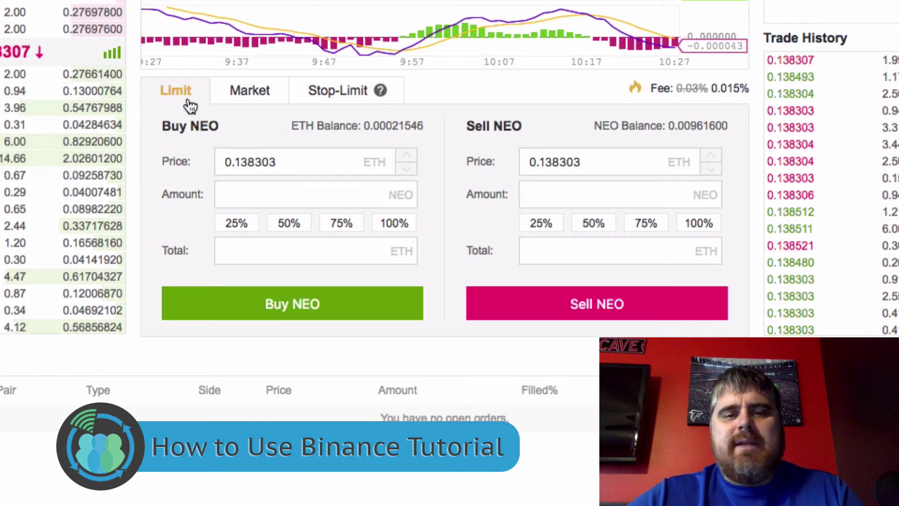
left_click(310, 165)
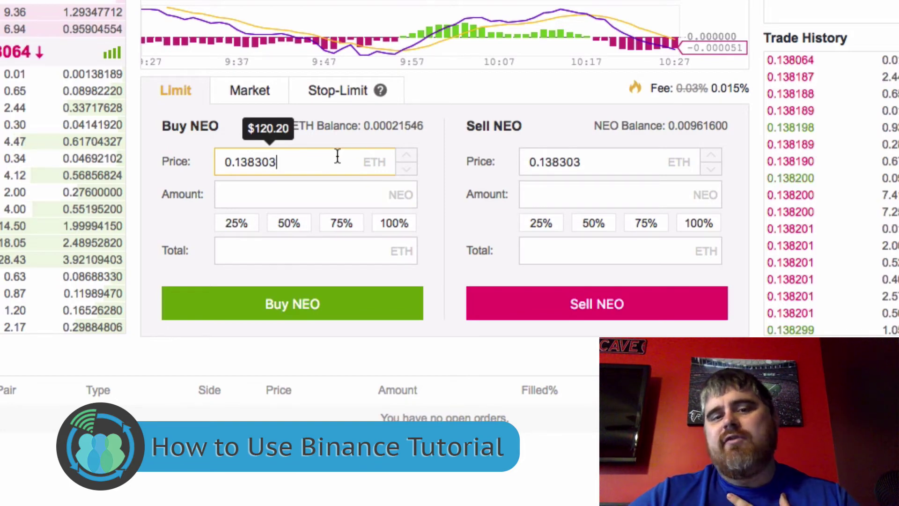
Toggle the order form from Market to Limit and back to Market.
left_click(250, 96)
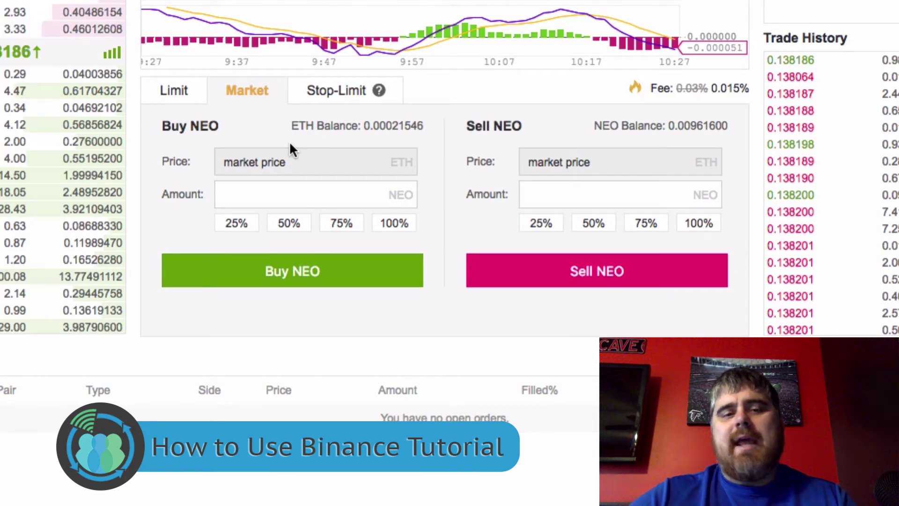
left_click(176, 94)
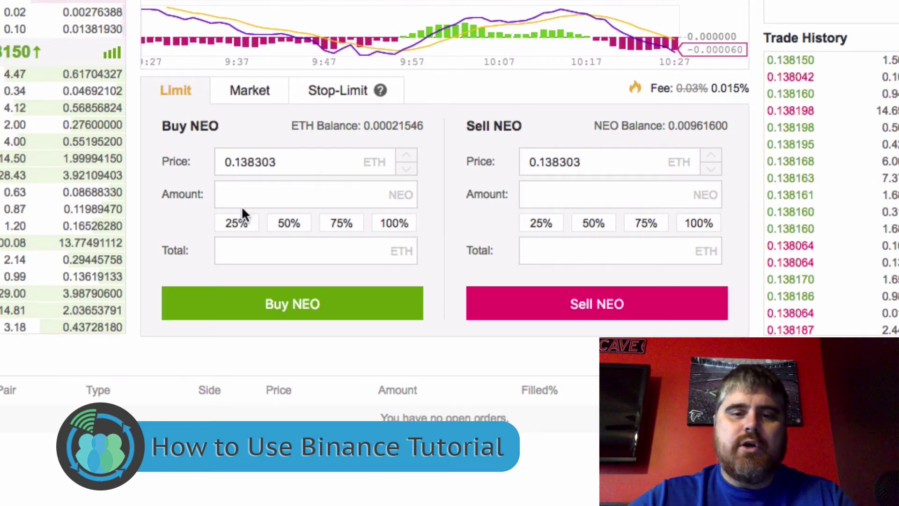
left_click(248, 92)
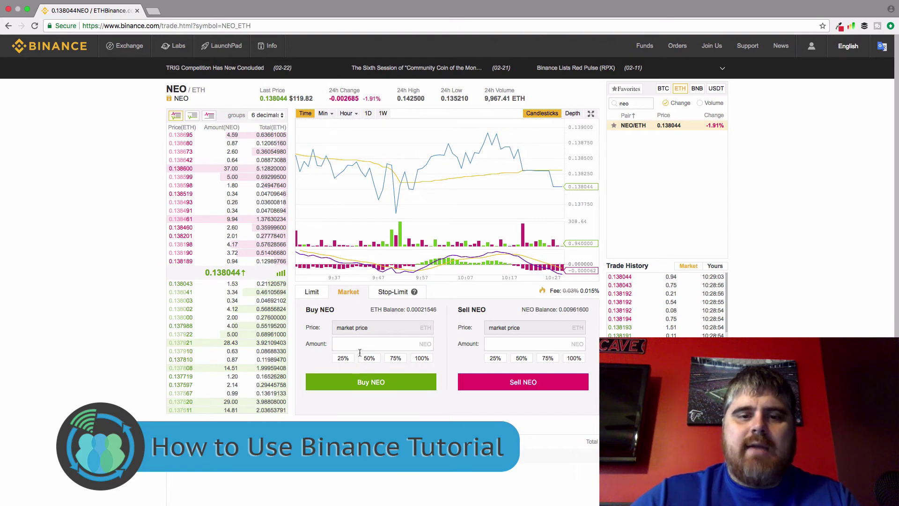
Set the NEO market buy amount to 50.
left_click(421, 358)
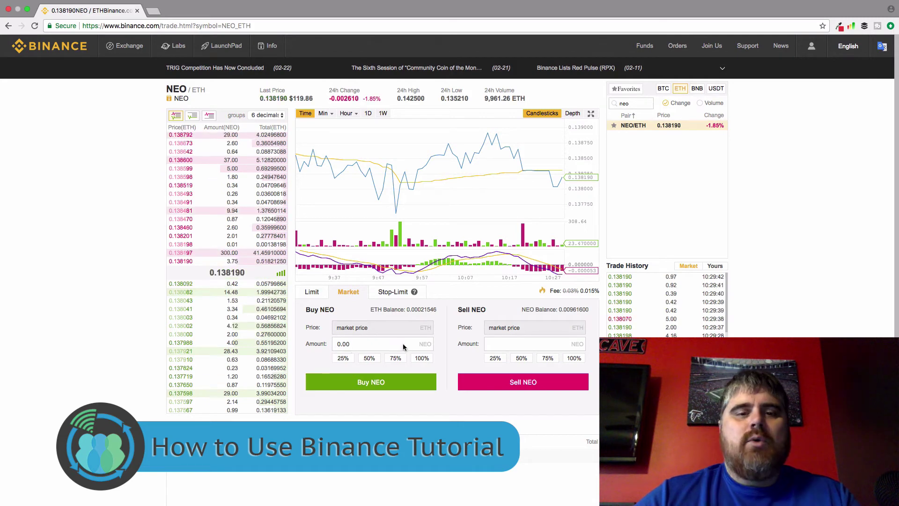
left_click(372, 347)
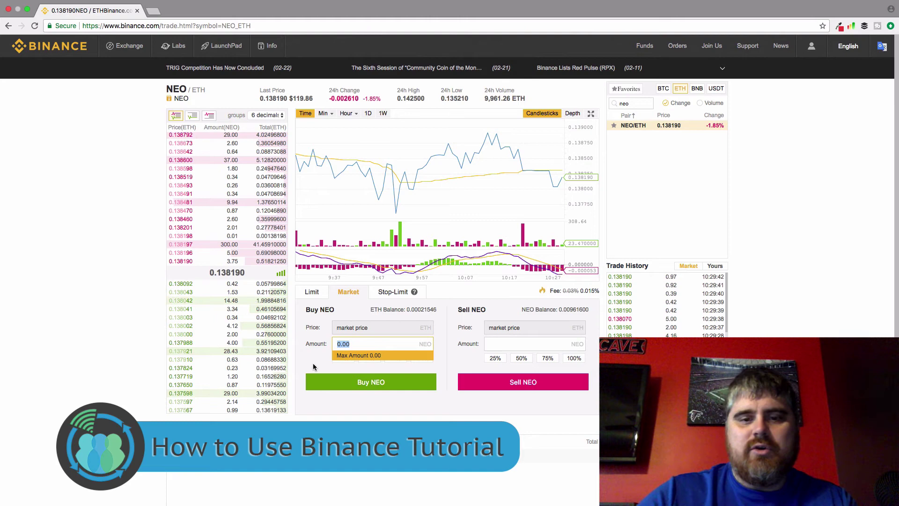
key("BackSpace")
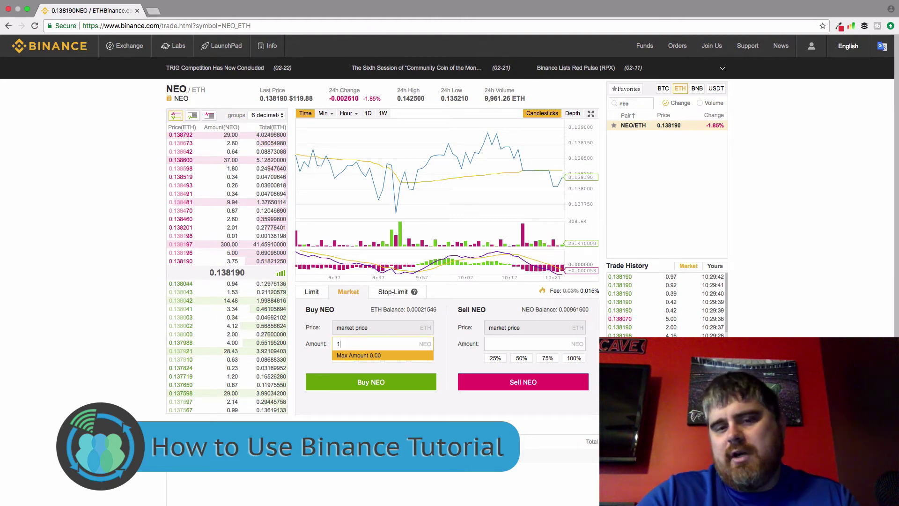
type("10")
key("BackSpace")
key("BackSpace")
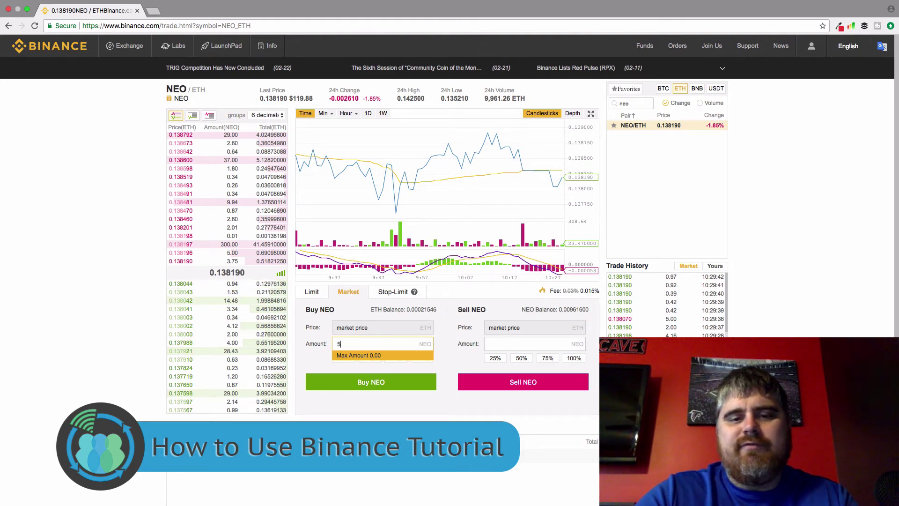
left_click(356, 367)
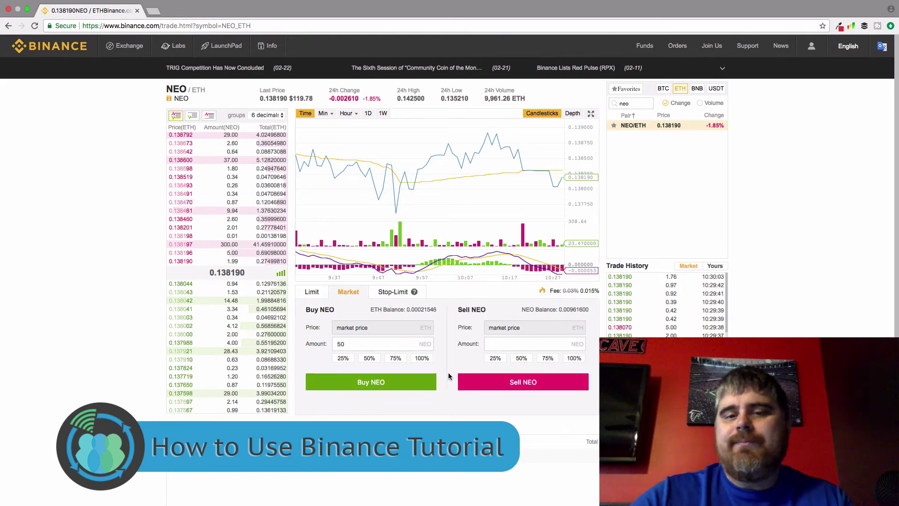
Fill the Sell NEO amount with the full 100% balance, leaving it at 0.00.
left_click(523, 343)
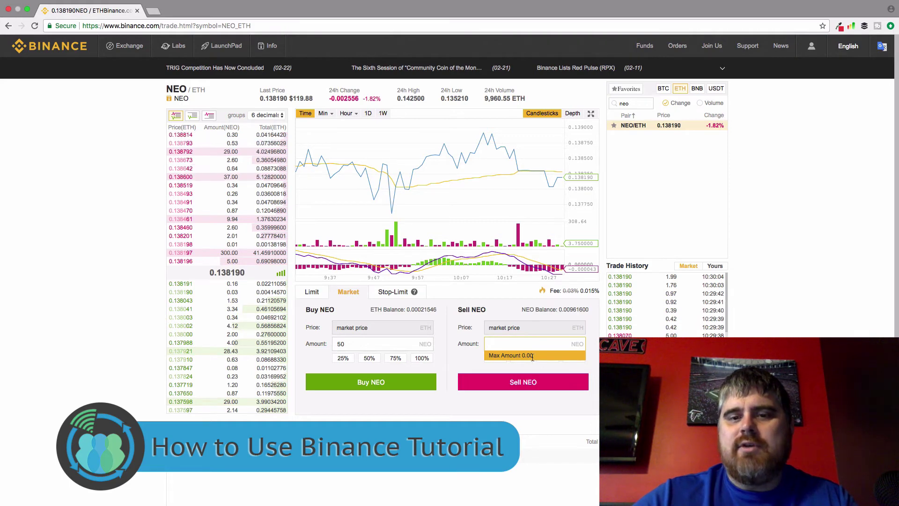
left_click(474, 358)
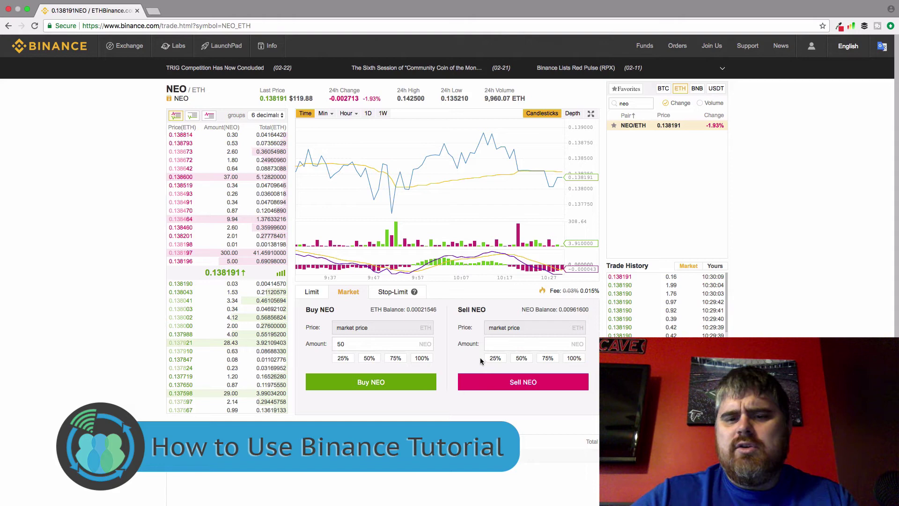
left_click(582, 364)
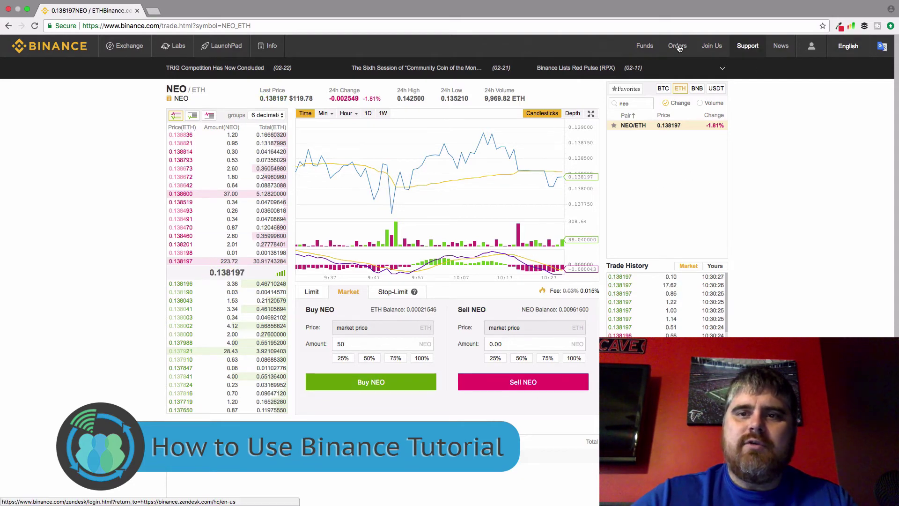
View the open orders list, then the order history.
mouse_move(678, 48)
left_click(676, 65)
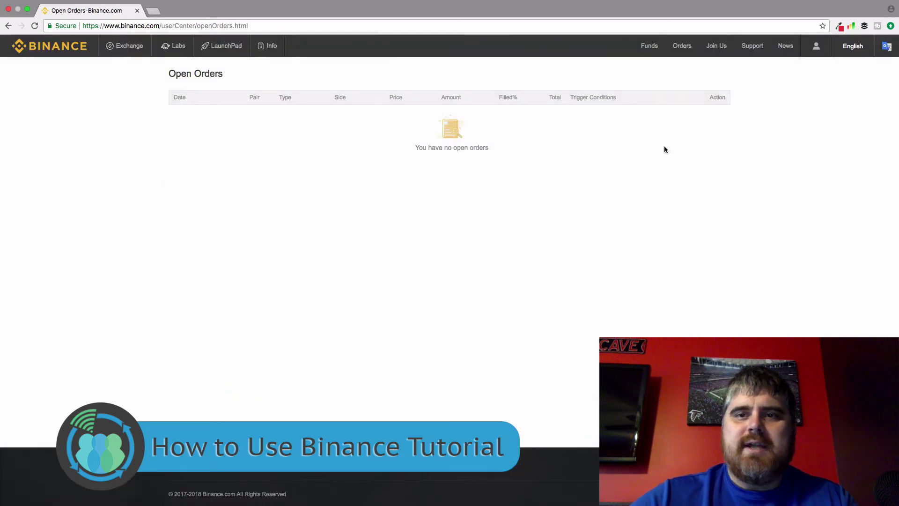
mouse_move(691, 55)
left_click(678, 82)
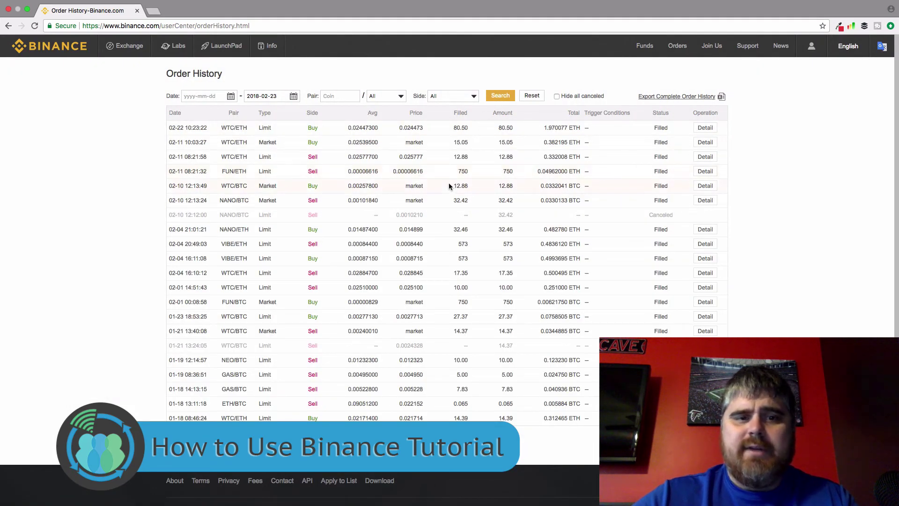
Review the past trades in Trade History, then open the Binance Labs site in a new tab.
scroll(448, 185, "down", 1)
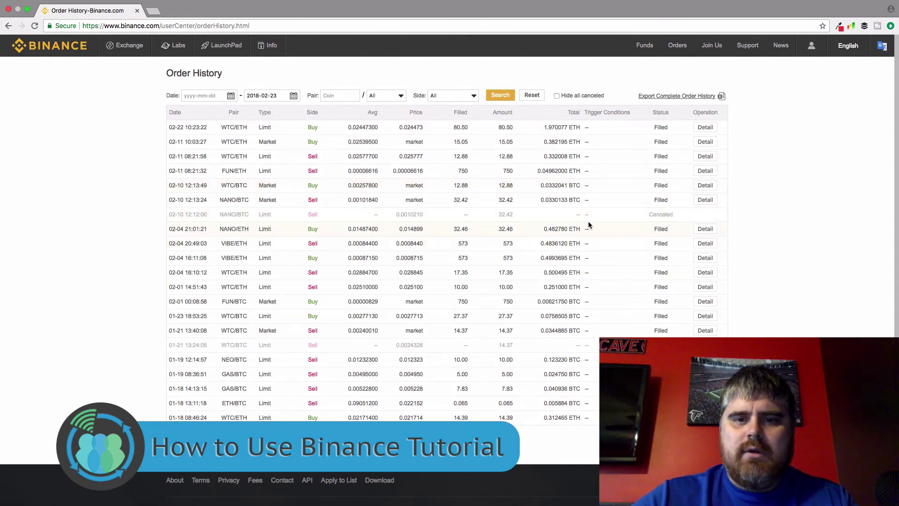
mouse_move(677, 45)
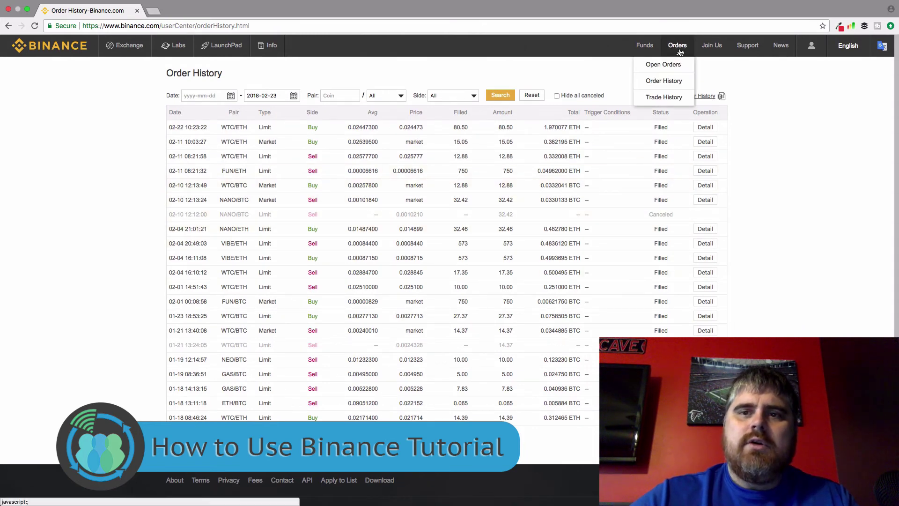
left_click(667, 98)
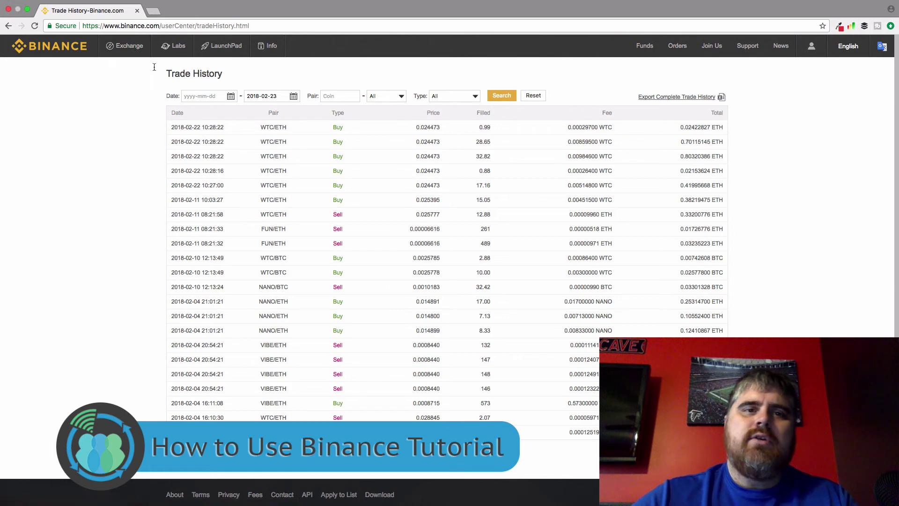
left_click(172, 50)
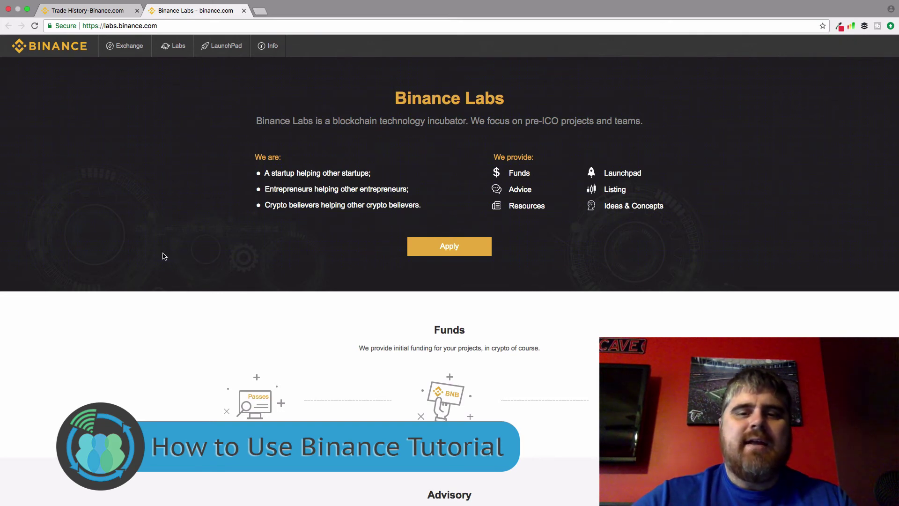
Scroll through the Binance Labs incubator page, jump back to its top, and return to Trade History.
scroll(449, 267, "down", 5)
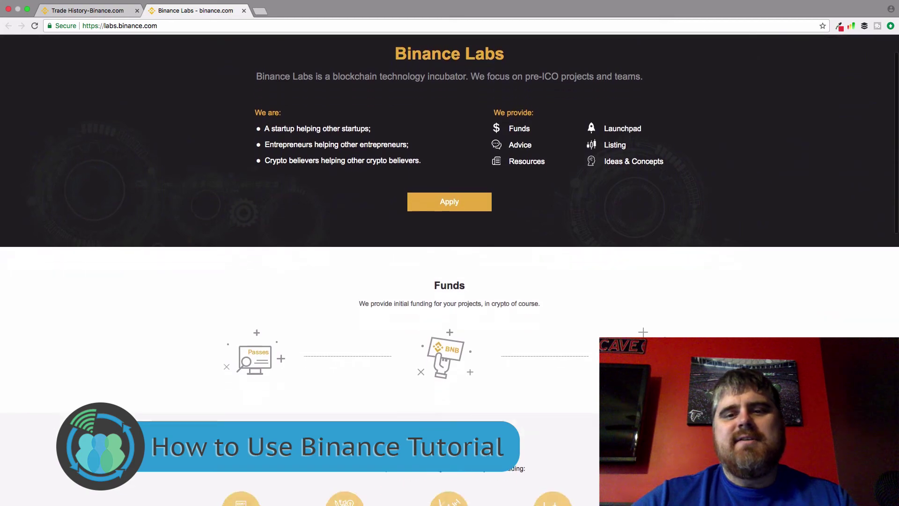
scroll(449, 267, "down", 10)
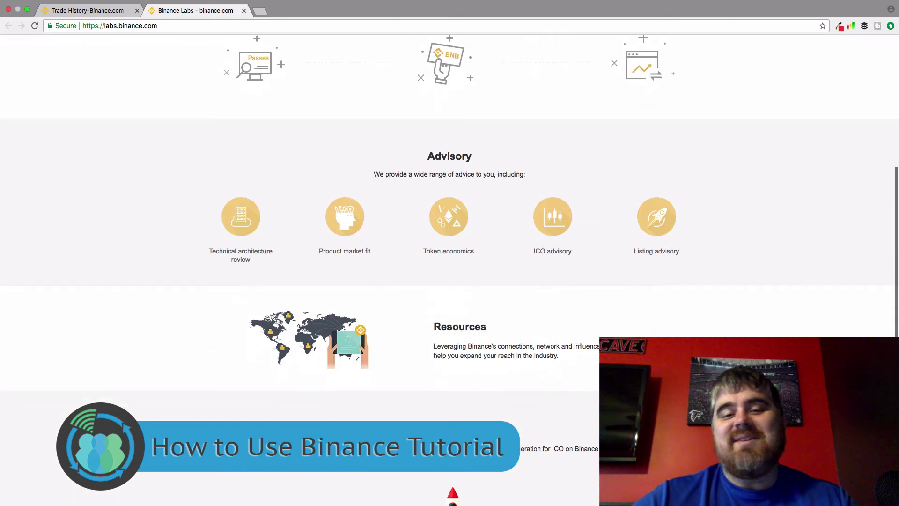
scroll(449, 267, "down", 6)
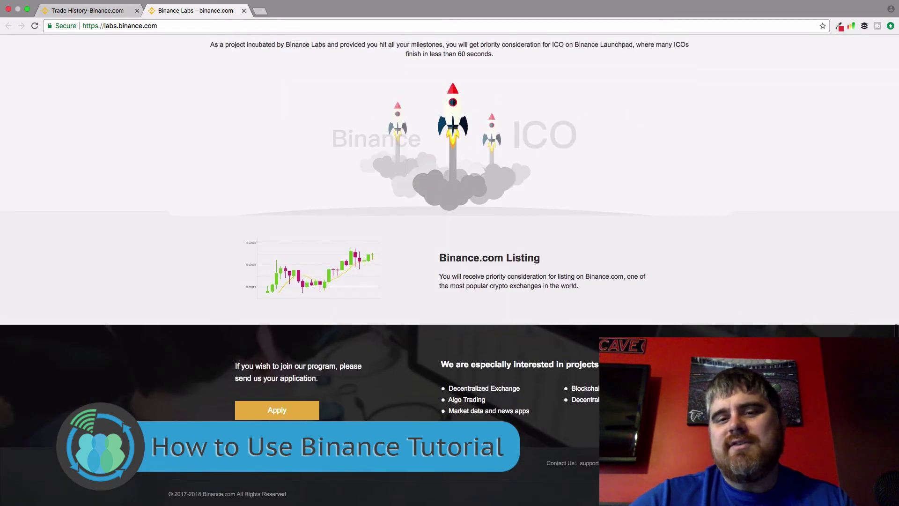
key("Home")
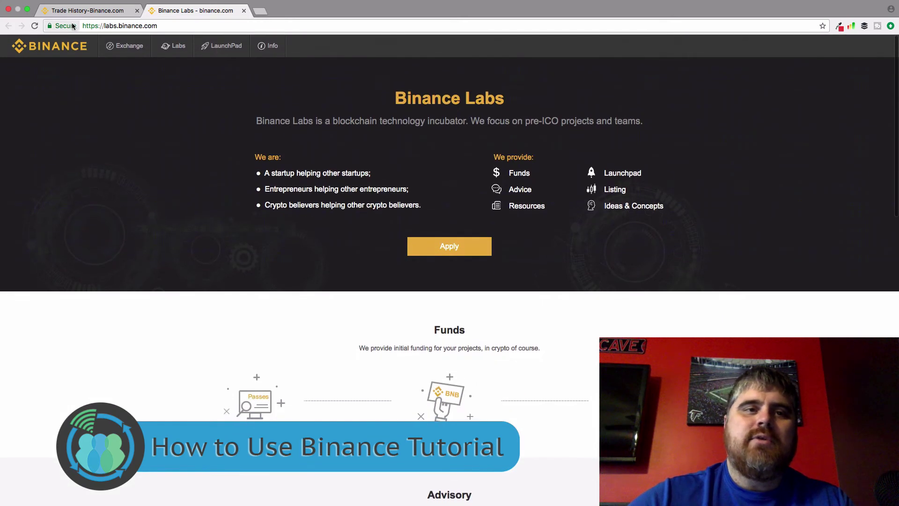
left_click(71, 9)
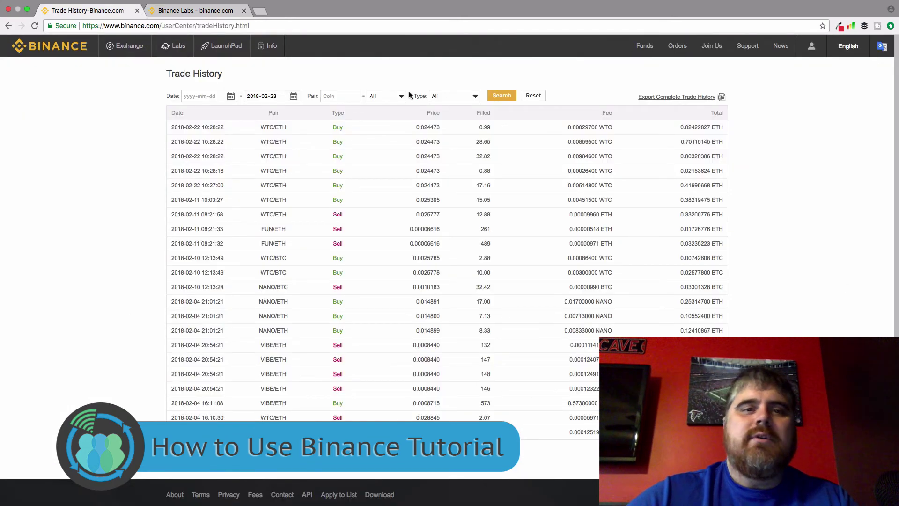
Open LaunchPad in a new tab to see the BREAD and GIFTO sales, then return to Trade History.
left_click(227, 47)
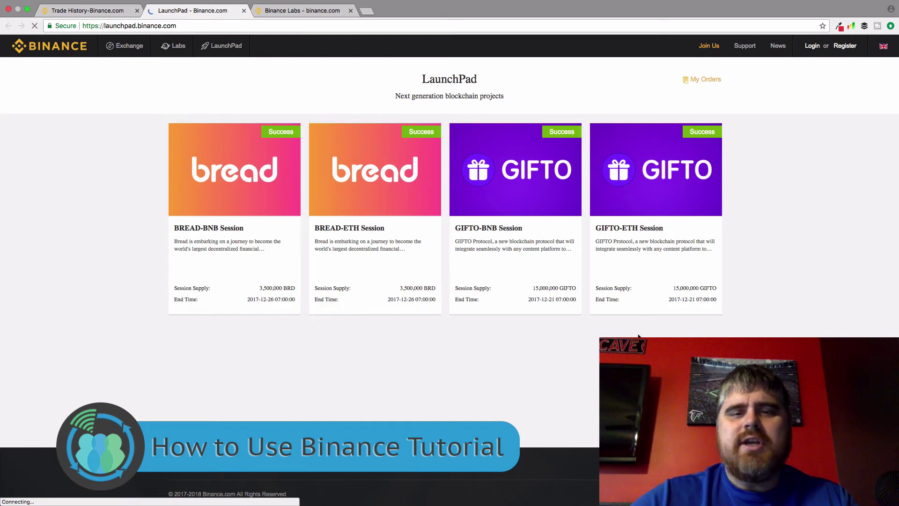
left_click(96, 14)
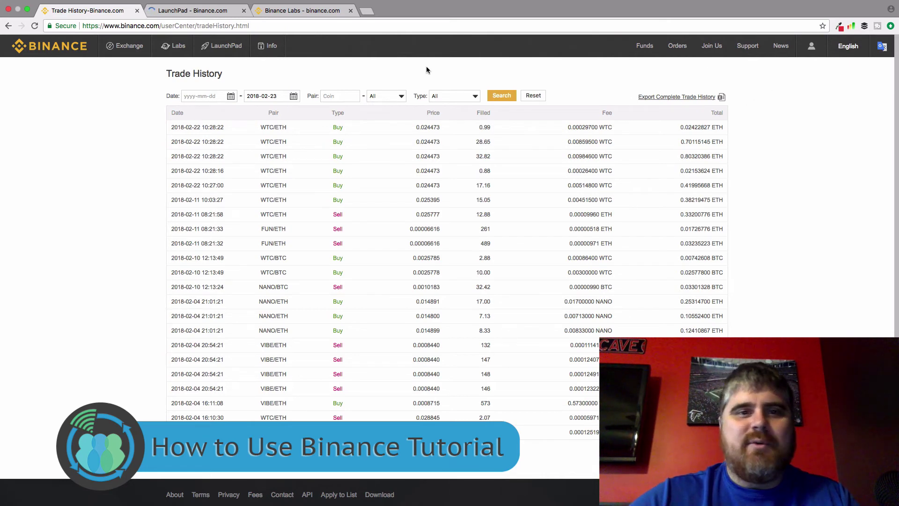
Open Binance Info, show coin prices in CNY then back in USD, and return to Trade History.
left_click(273, 49)
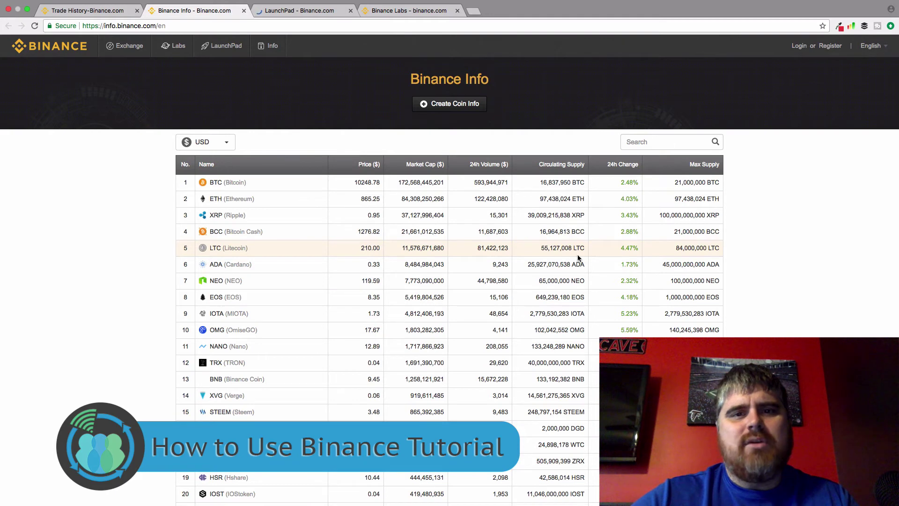
left_click(225, 141)
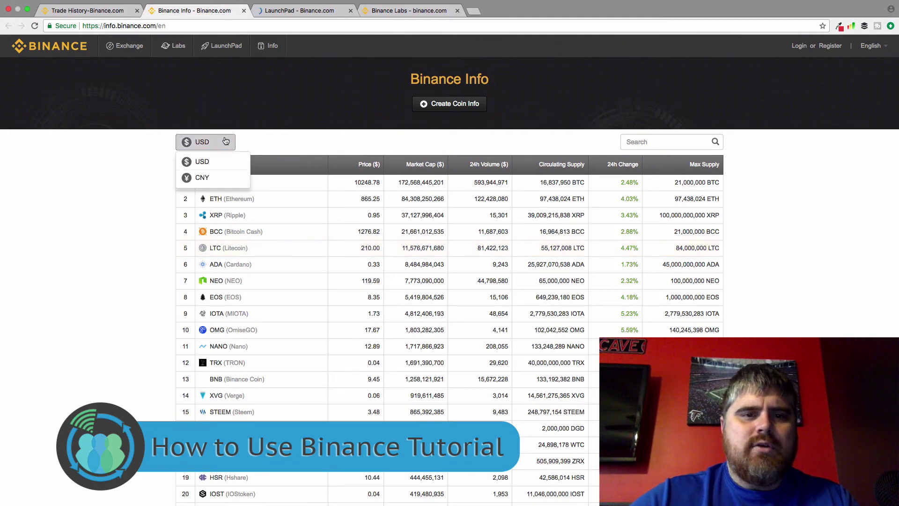
left_click(206, 178)
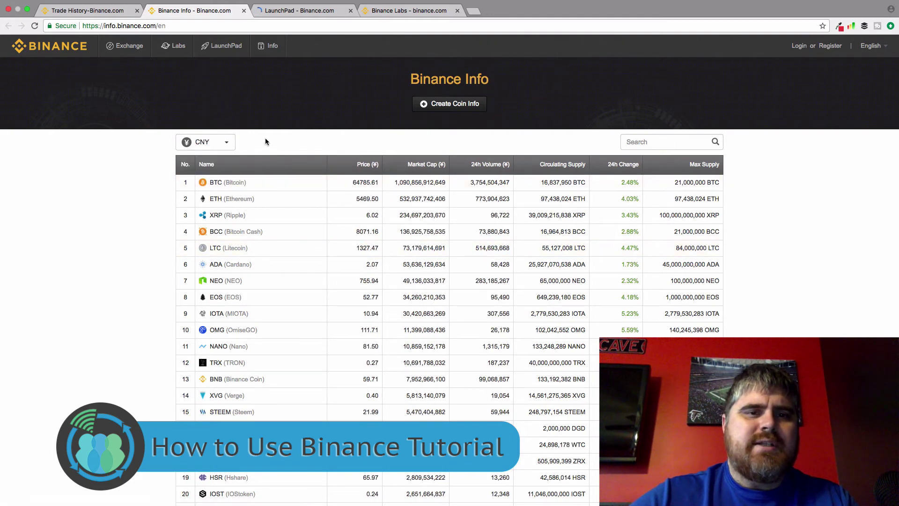
left_click(224, 143)
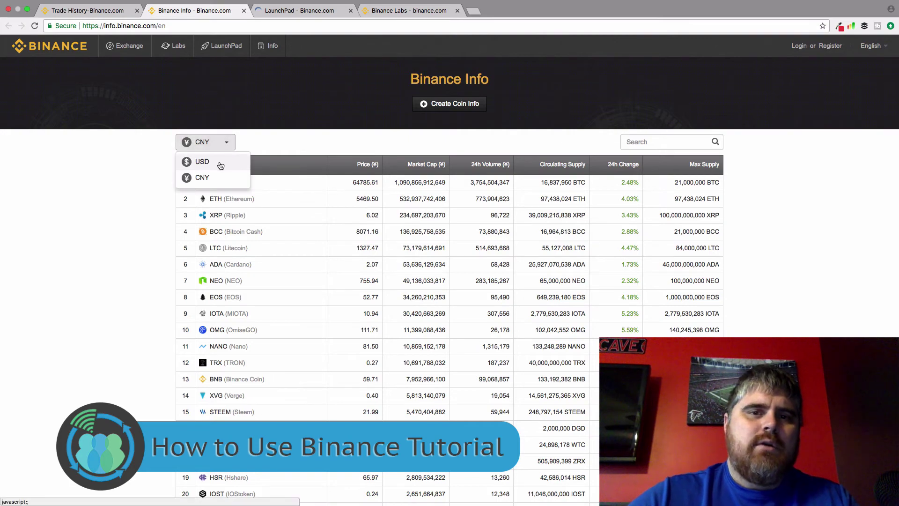
left_click(220, 164)
left_click(107, 11)
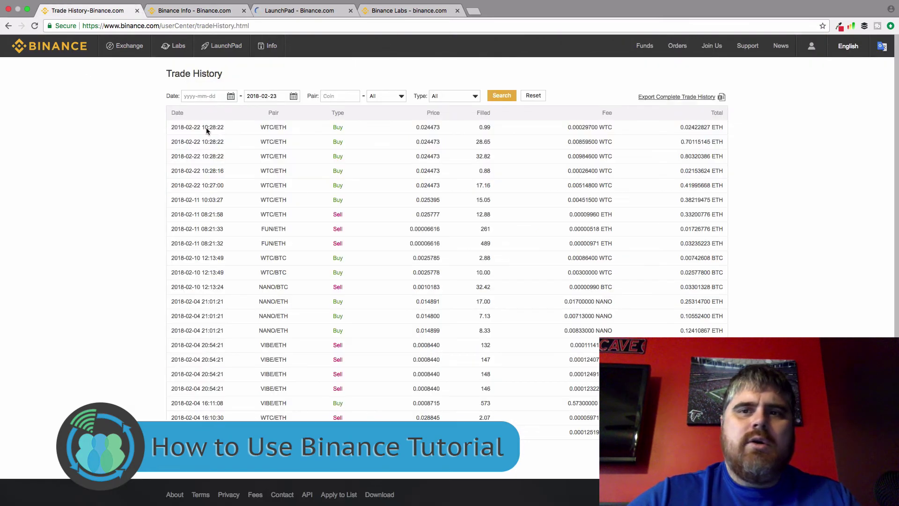
Open the Join Us careers page with its open positions in a new tab.
mouse_move(644, 53)
mouse_move(676, 55)
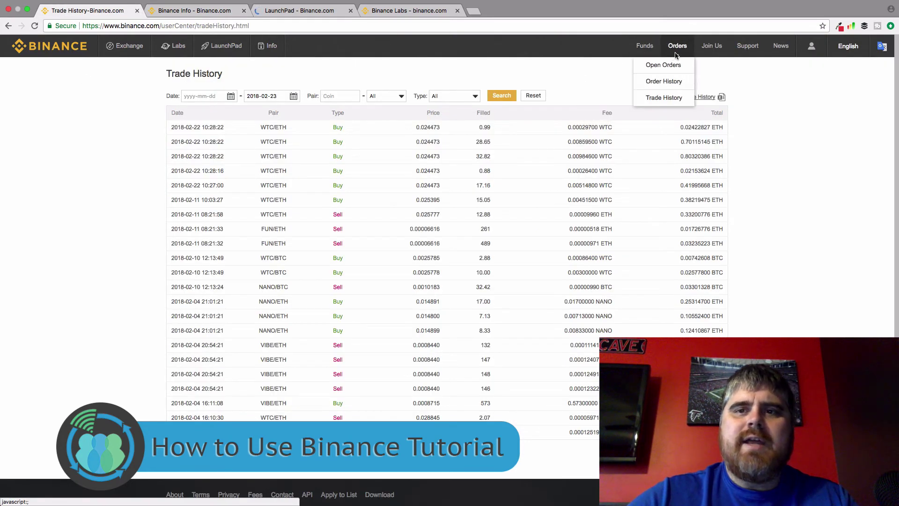
left_click(708, 49)
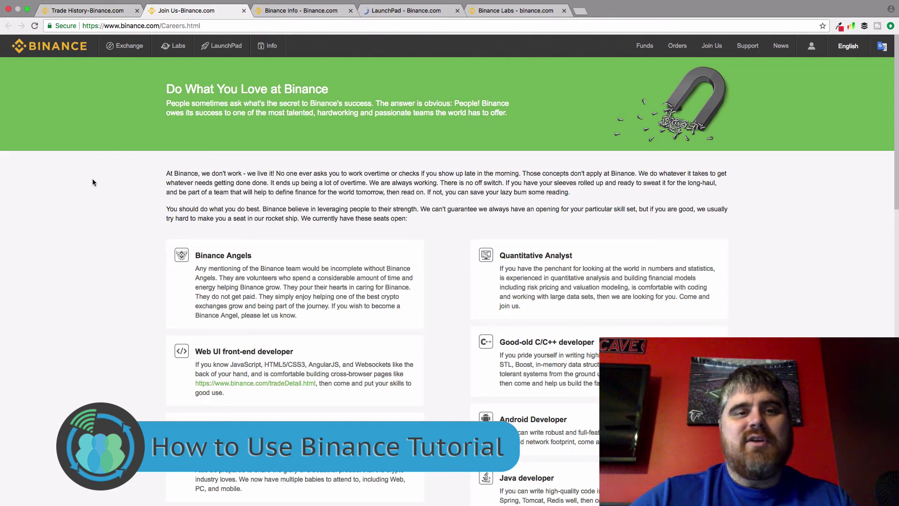
Open the Support centre's FAQ page in a new tab.
left_click(746, 47)
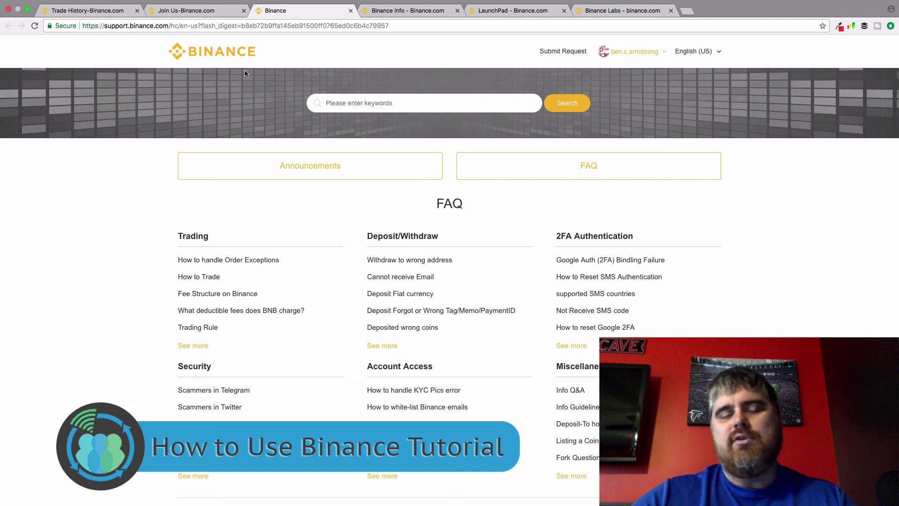
Open the News announcements page in a new tab and return to Trade History.
left_click(92, 15)
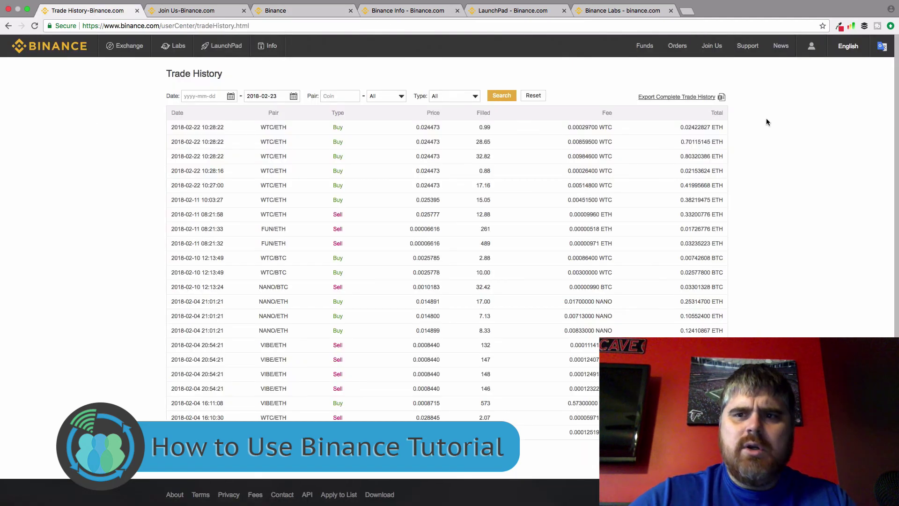
left_click(785, 45)
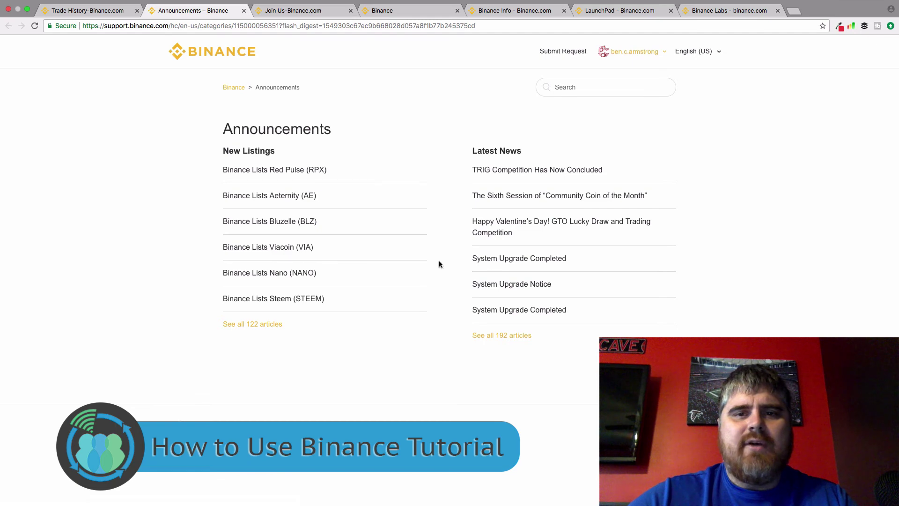
left_click(104, 17)
Go to the account overview page and open the Referral Program page from it.
mouse_move(805, 53)
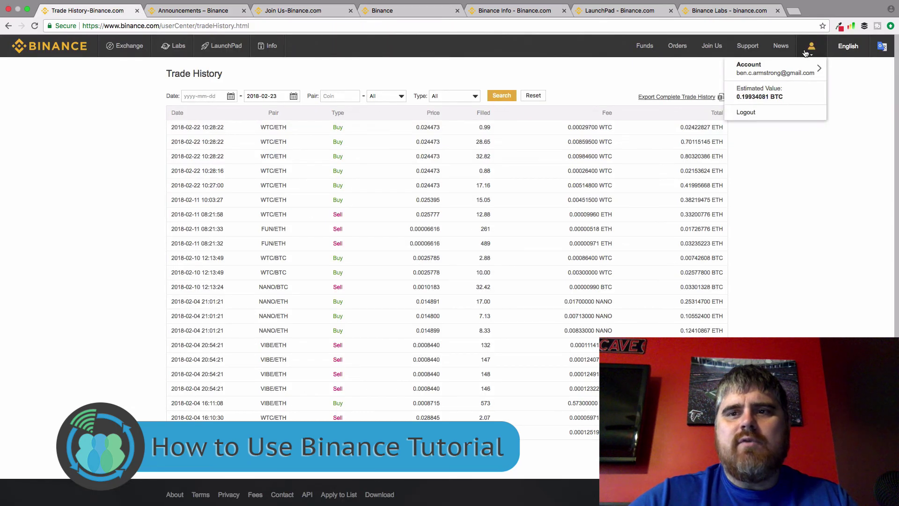
left_click(797, 70)
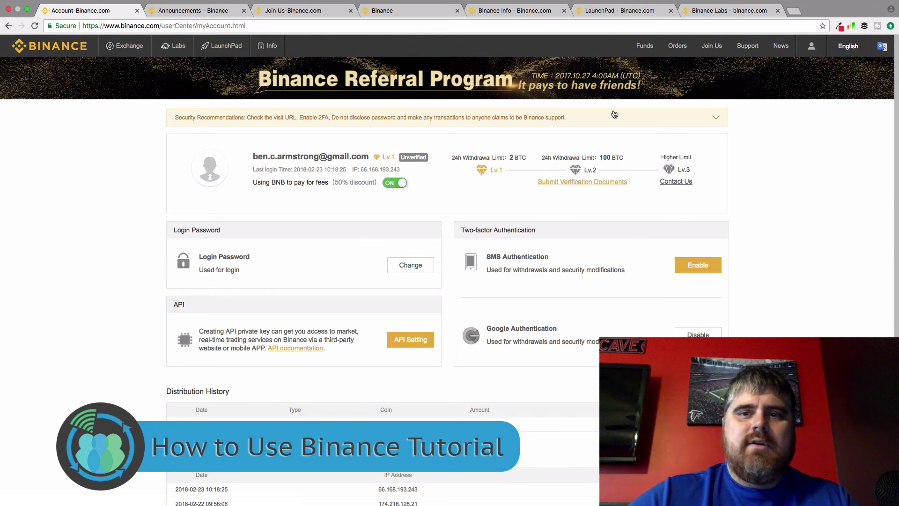
left_click(608, 79)
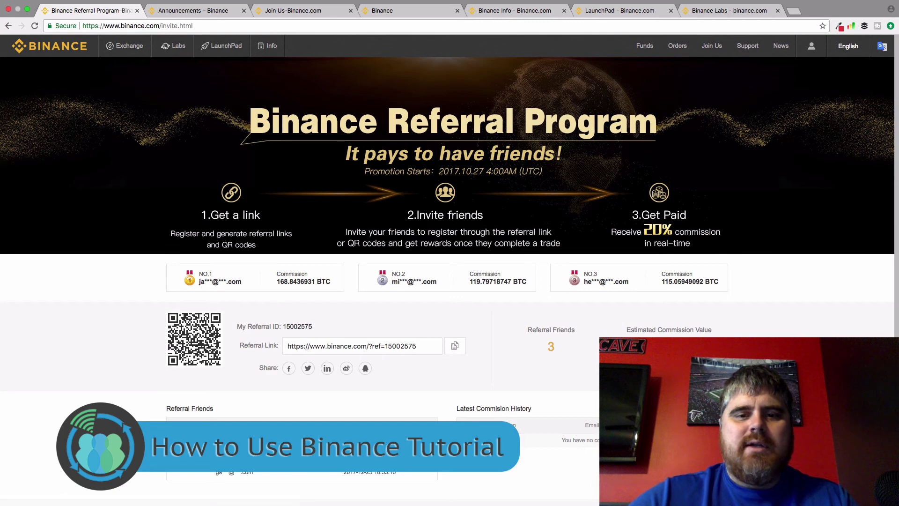
Scroll the Referral Program page down to the referral and commission tables and back up.
scroll(449, 269, "down", 1)
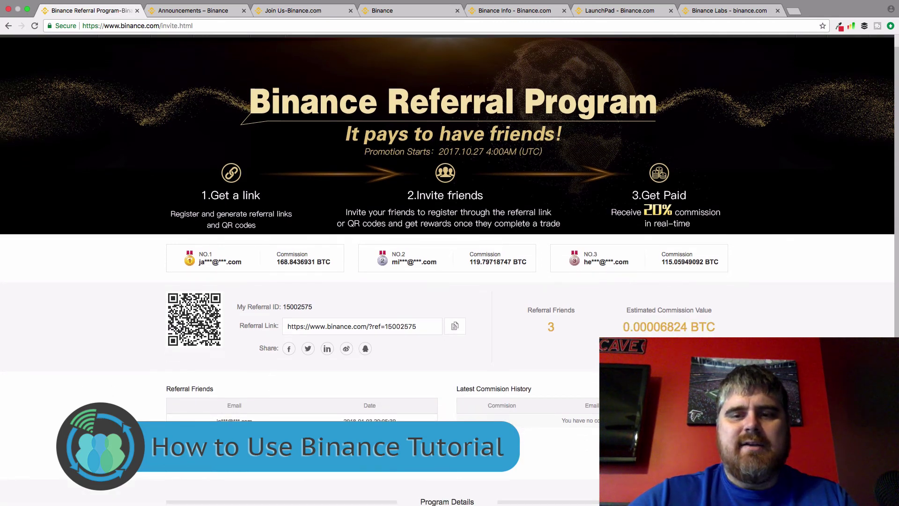
scroll(449, 269, "up", 1)
scroll(450, 270, "down", 5)
scroll(449, 269, "up", 5)
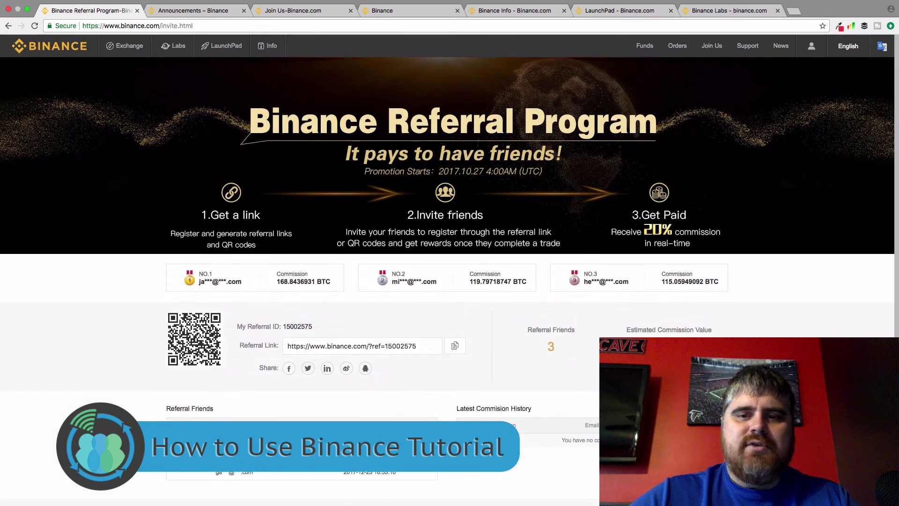
scroll(596, 381, "down", 5)
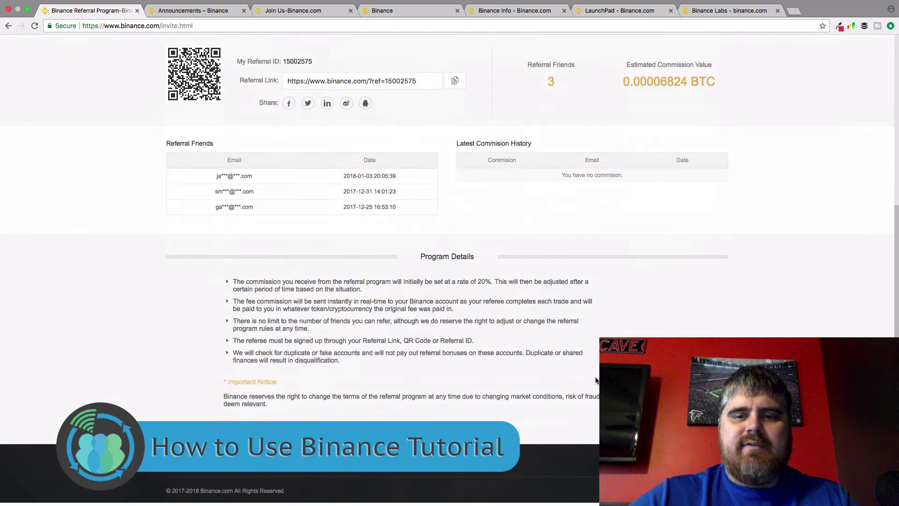
scroll(596, 381, "up", 5)
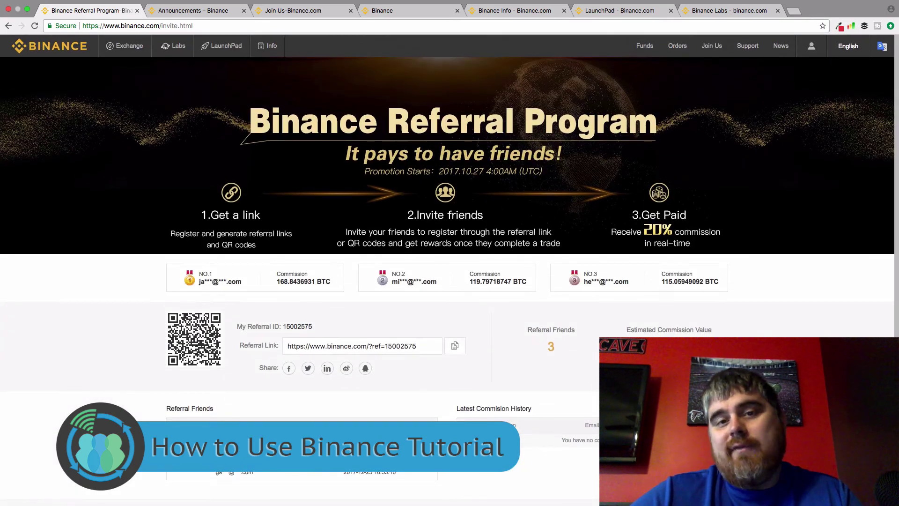